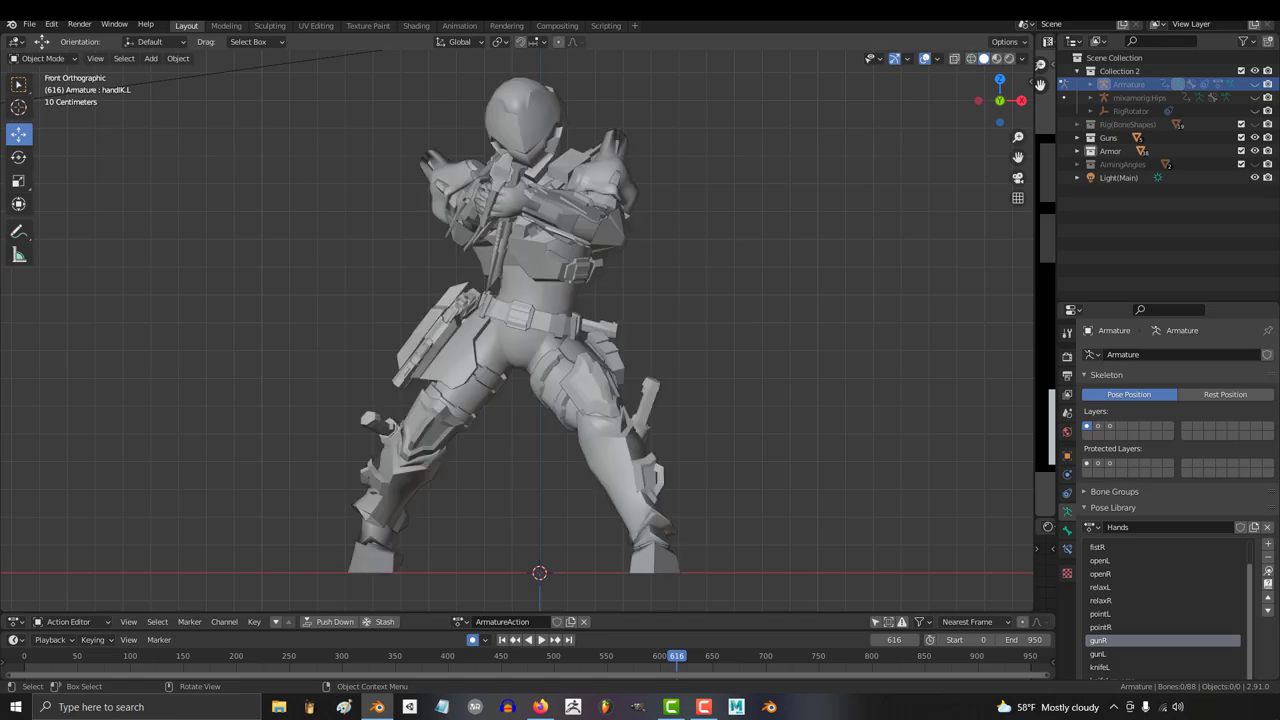
Switch the viewport to rendered shading and view the armored character from an angled perspective.
{"action": "left_click", "coordinate": [1009, 58]}
{"action": "mouse_move", "coordinate": [600, 330]}
{"action": "middle_mouse_down"}
{"action": "mouse_move", "coordinate": [660, 310]}
{"action": "mouse_move", "coordinate": [670, 290]}
{"action": "middle_mouse_up"}
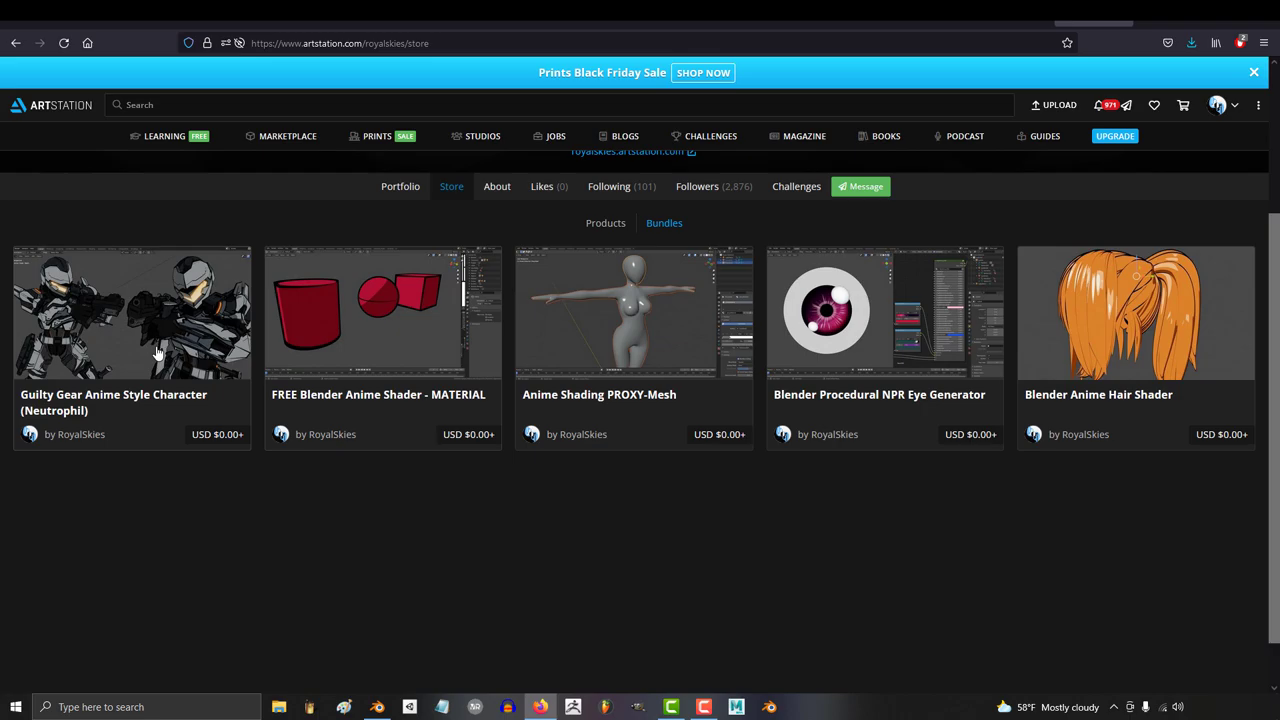
Switch to the ArtStation store in the browser and open the Guilty Gear Anime Style Character (Neutrophil) product.
{"action": "left_click", "coordinate": [138, 310]}
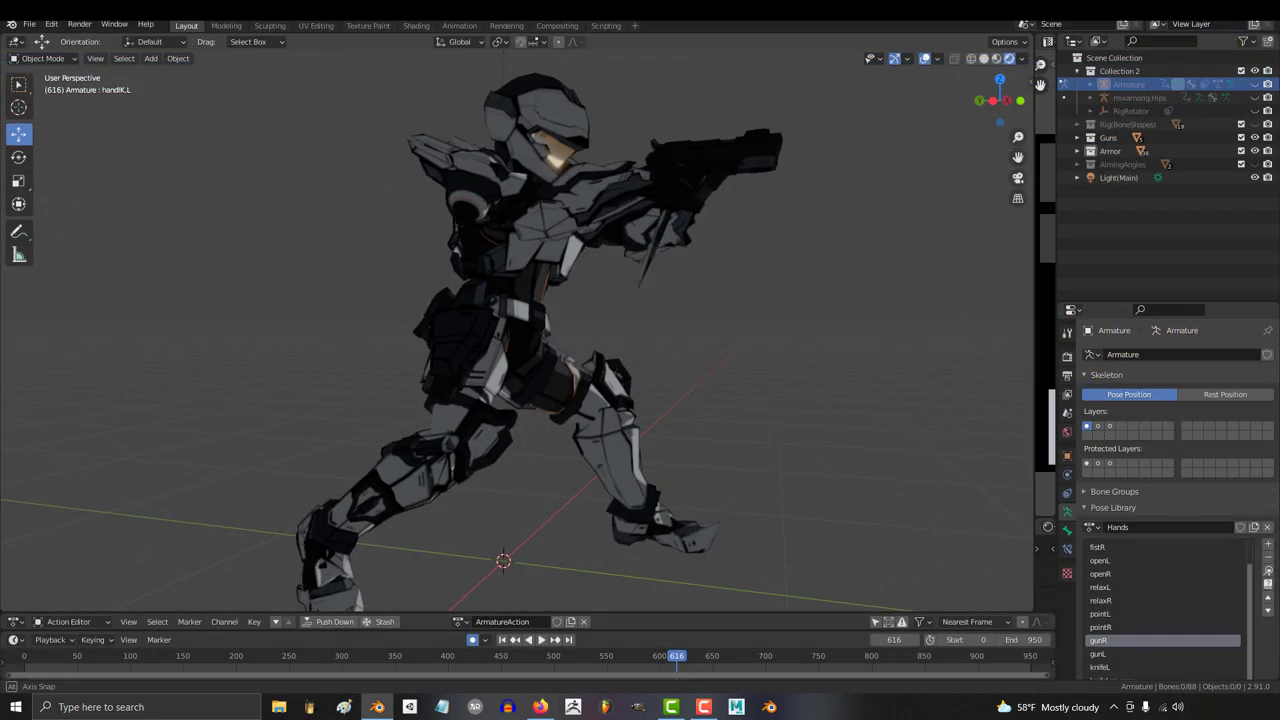
In Blender, apply the knifeL pose from the Hands pose library to the selected left-hand bones.
{"action": "middle_click_drag", "start_coordinate": [520, 330], "coordinate": [720, 330]}
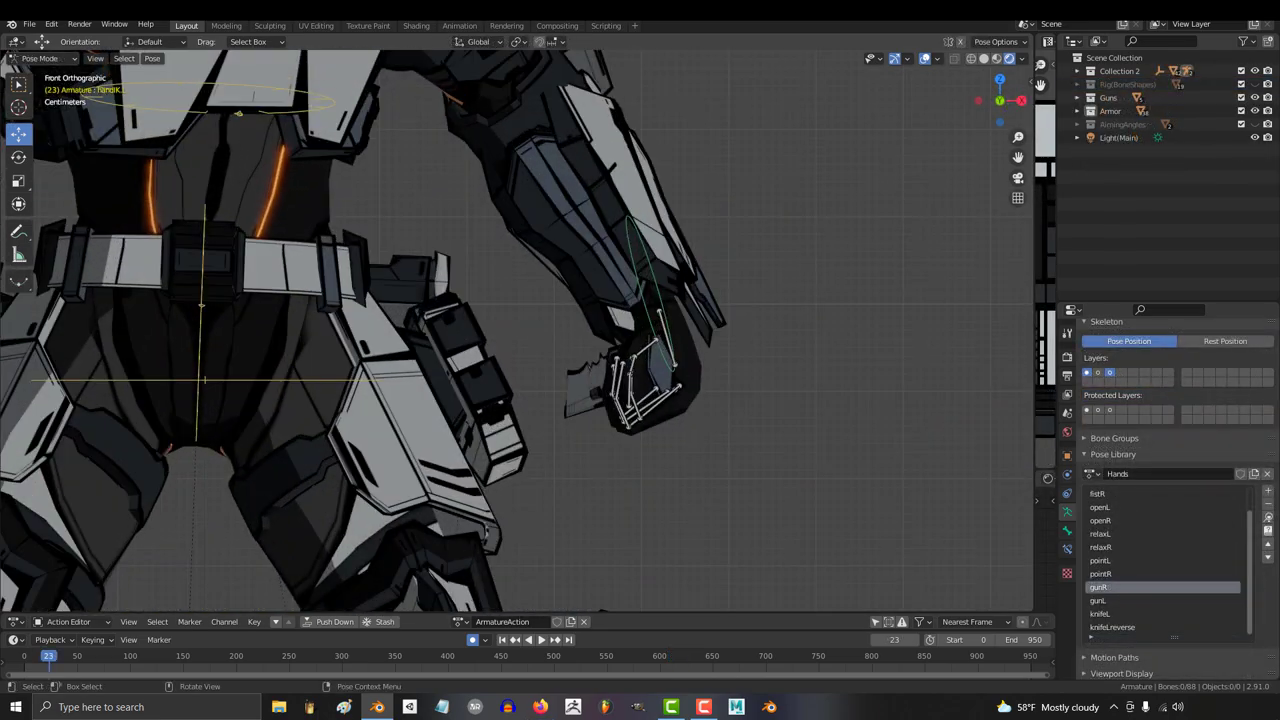
{"action": "middle_click_drag", "start_coordinate": [520, 330], "coordinate": [700, 275]}
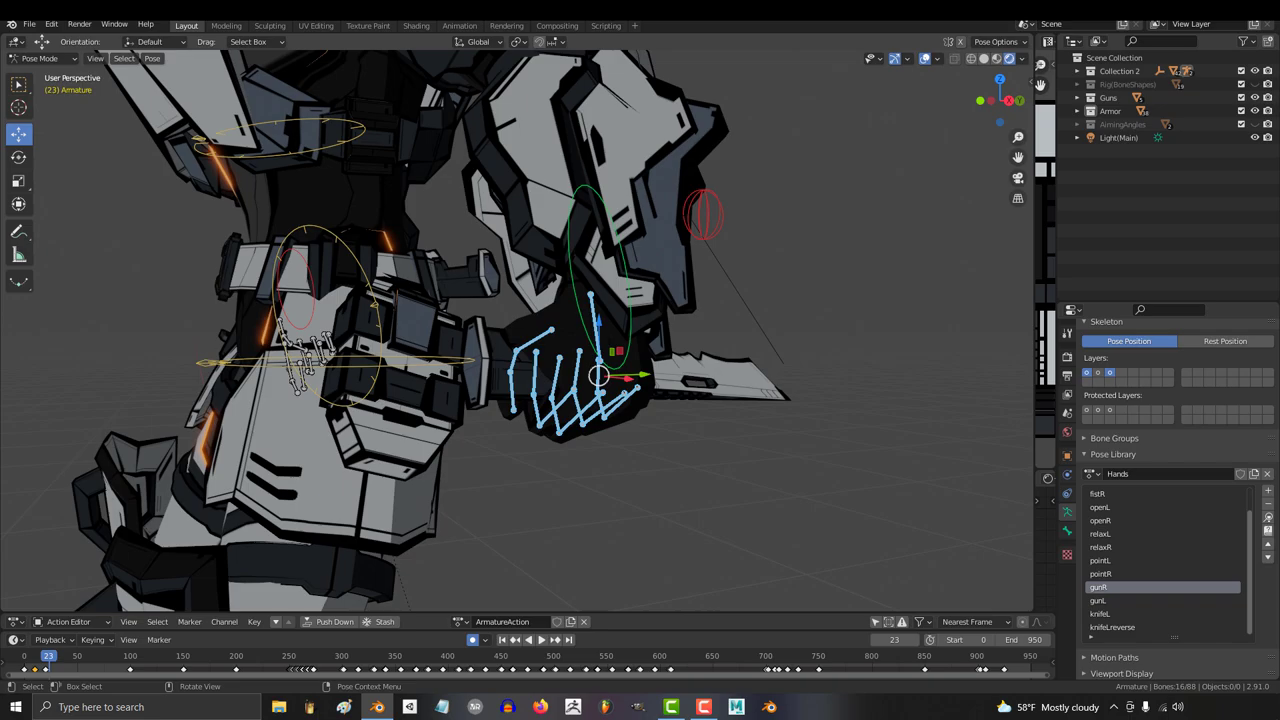
{"action": "left_click", "coordinate": [1110, 614]}
{"action": "left_click", "coordinate": [1266, 528]}
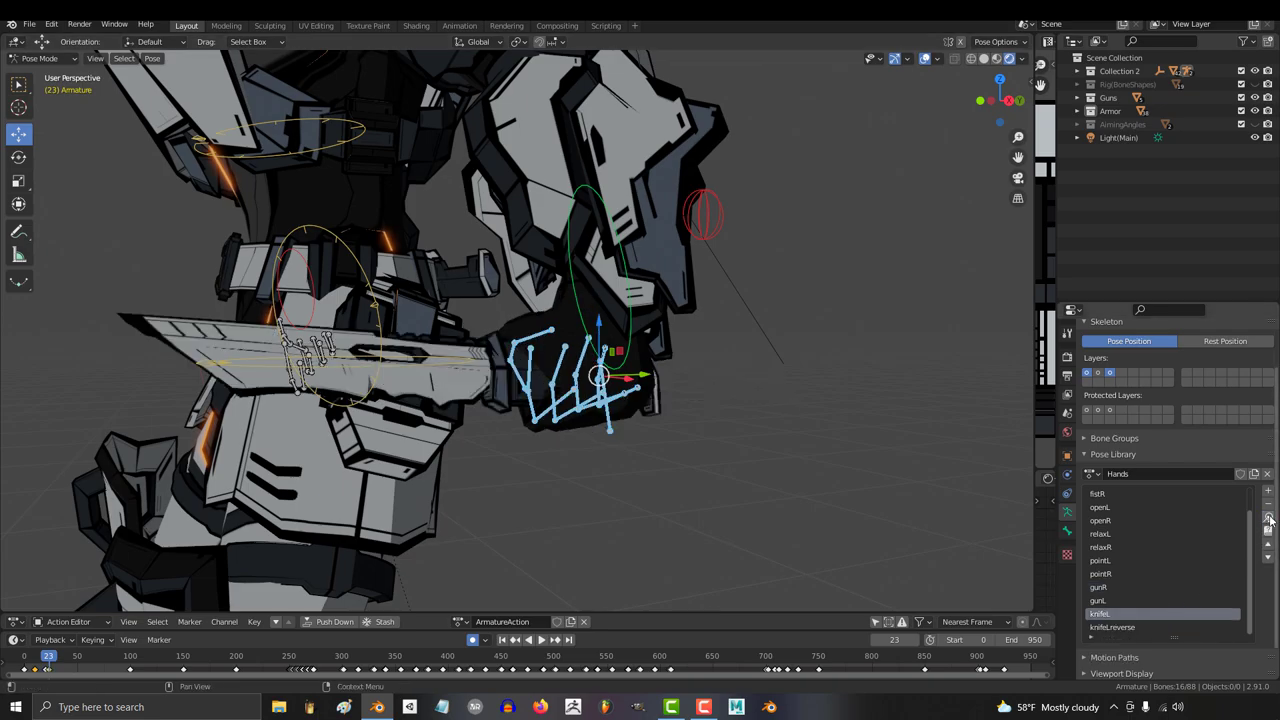
{"action": "middle_click_drag", "start_coordinate": [684, 488], "coordinate": [820, 505]}
{"action": "scroll", "coordinate": [820, 505], "scroll_direction": "down", "scroll_amount": 10}
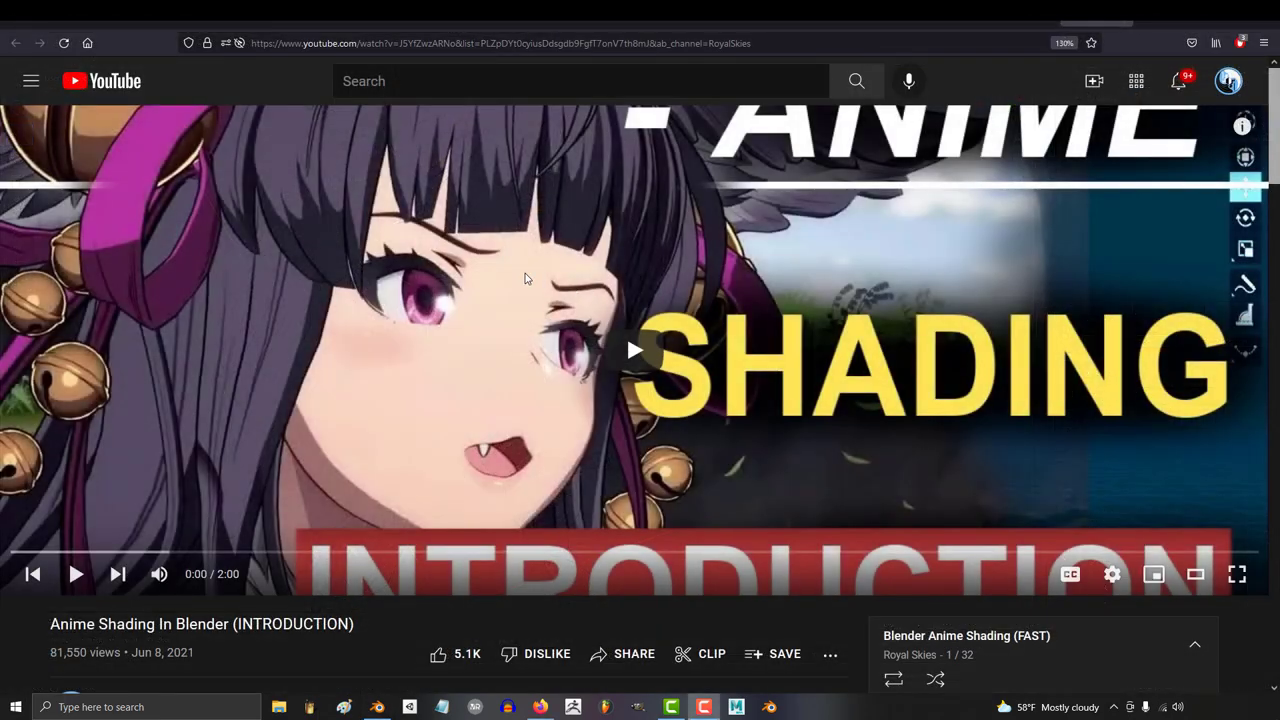
Switch to YouTube and look through the Anime Shading In Blender (INTRODUCTION) video page and its playlist.
{"action": "scroll", "coordinate": [524, 272], "scroll_direction": "down", "scroll_amount": 6}
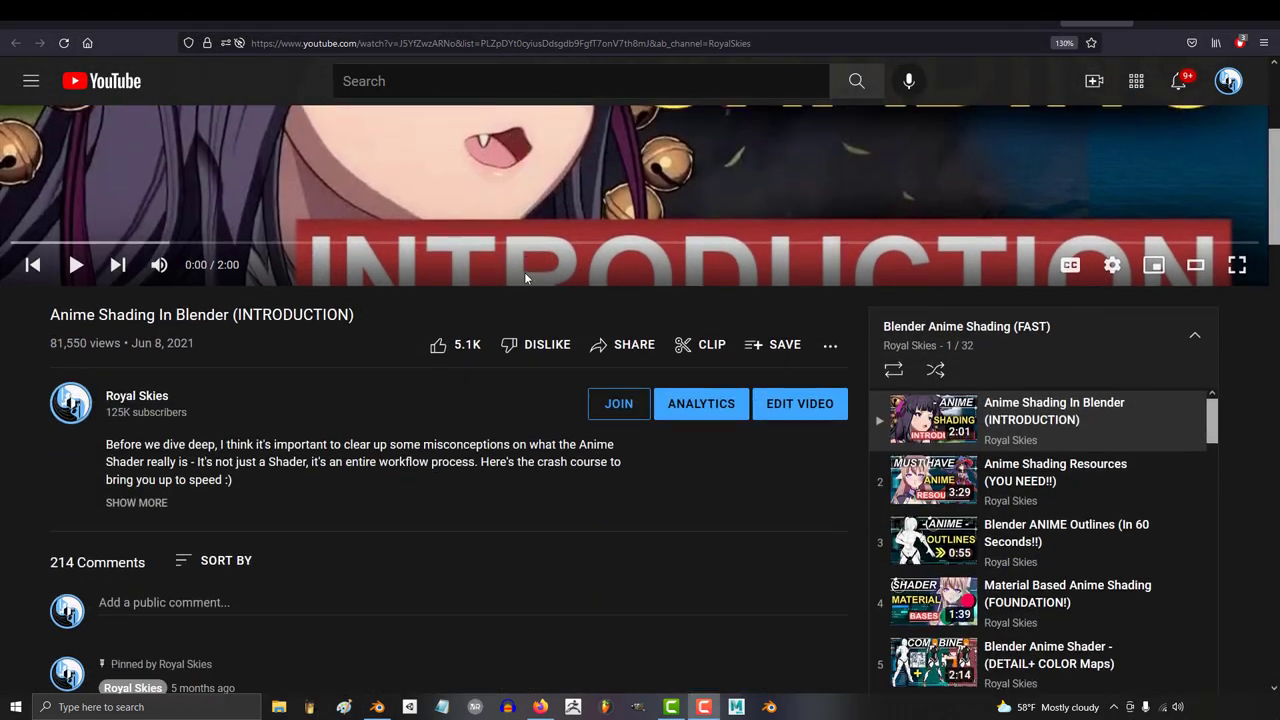
{"action": "scroll", "coordinate": [1208, 294], "scroll_direction": "down", "scroll_amount": 8}
{"action": "scroll", "coordinate": [1199, 330], "scroll_direction": "down", "scroll_amount": 8}
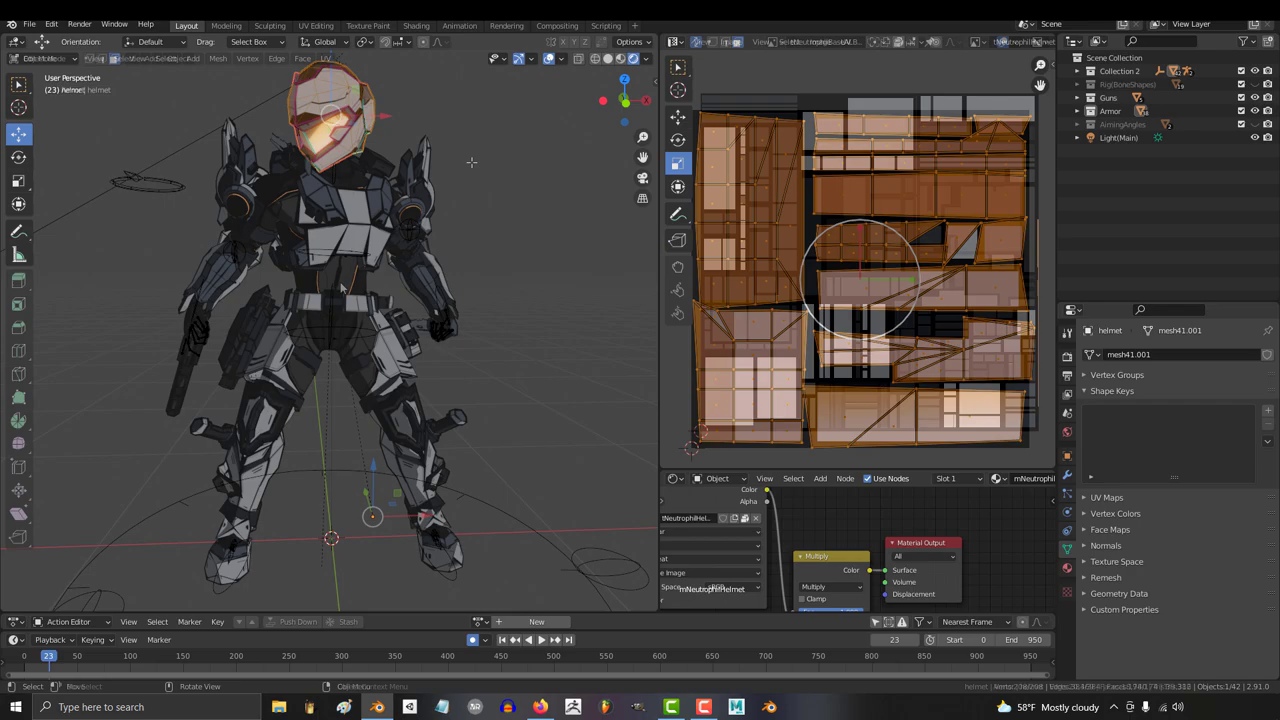
Back in Blender, select the belt armor piece and show its full UV layout over the texture in edit mode.
{"action": "left_click", "coordinate": [348, 225]}
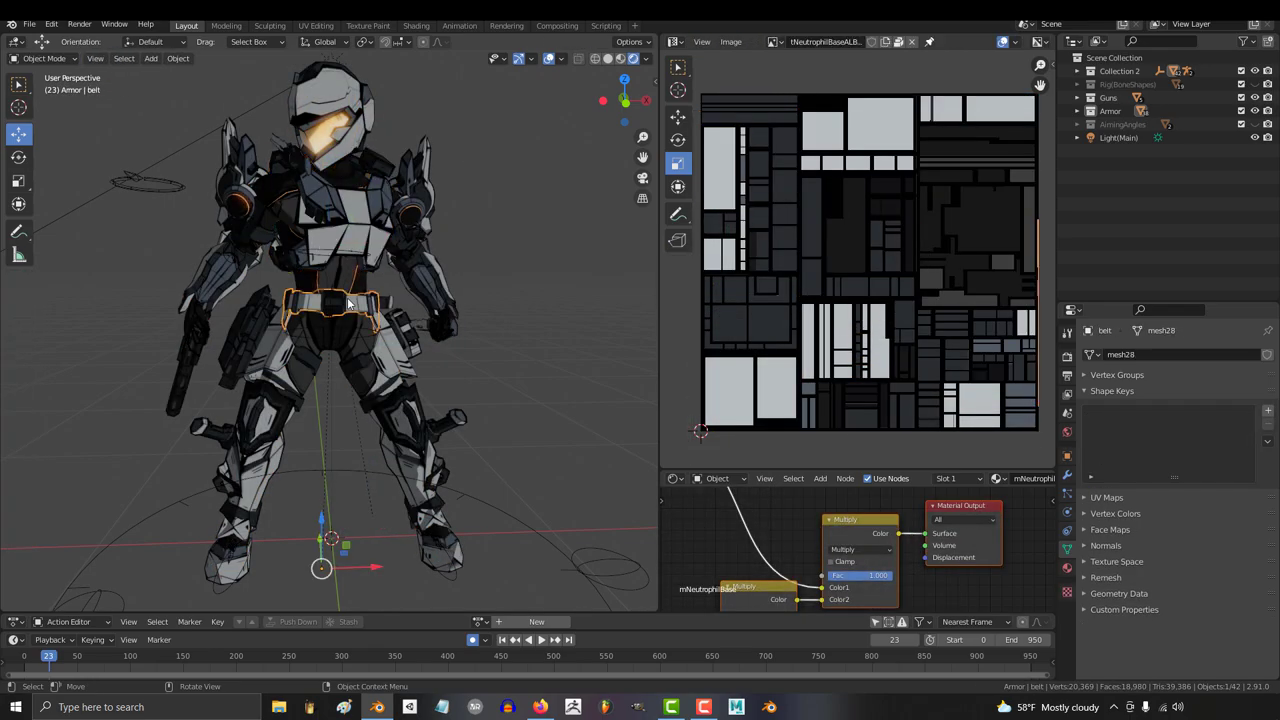
{"action": "key", "text": "Tab"}
{"action": "key", "text": "a"}
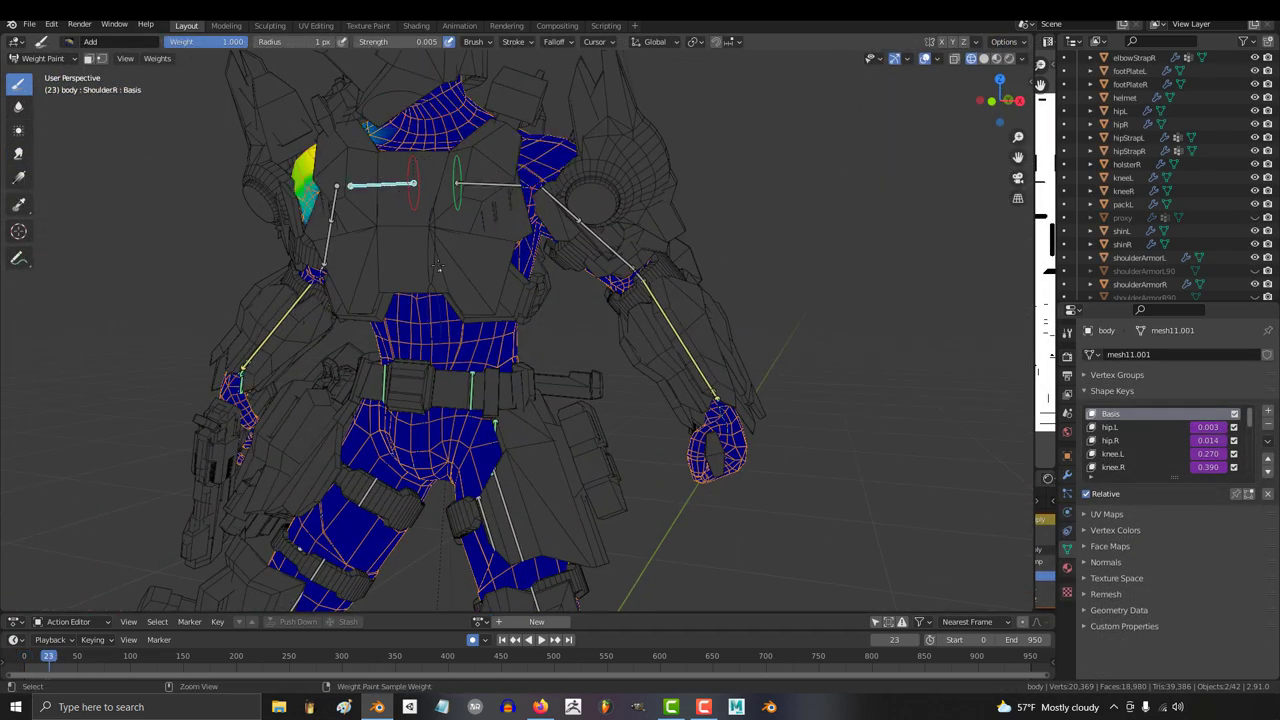
Check the body mesh's weight painting for the hip and leg bones.
{"action": "left_click", "coordinate": [471, 388], "text": "ctrl"}
{"action": "left_click", "coordinate": [491, 503], "text": "ctrl"}
{"action": "left_click", "coordinate": [497, 530], "text": "ctrl"}
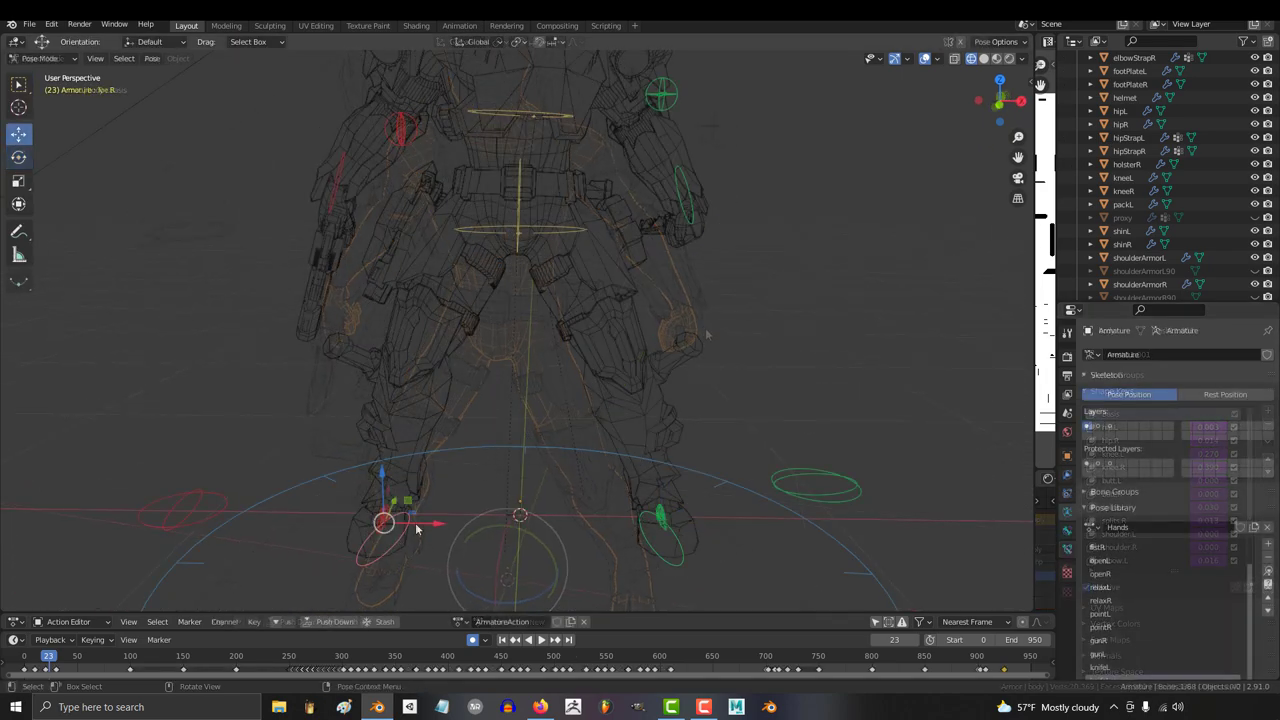
Pose the legs by moving the right foot control and lifting the left foot control.
{"action": "left_click_drag", "start_coordinate": [414, 523], "coordinate": [386, 518]}
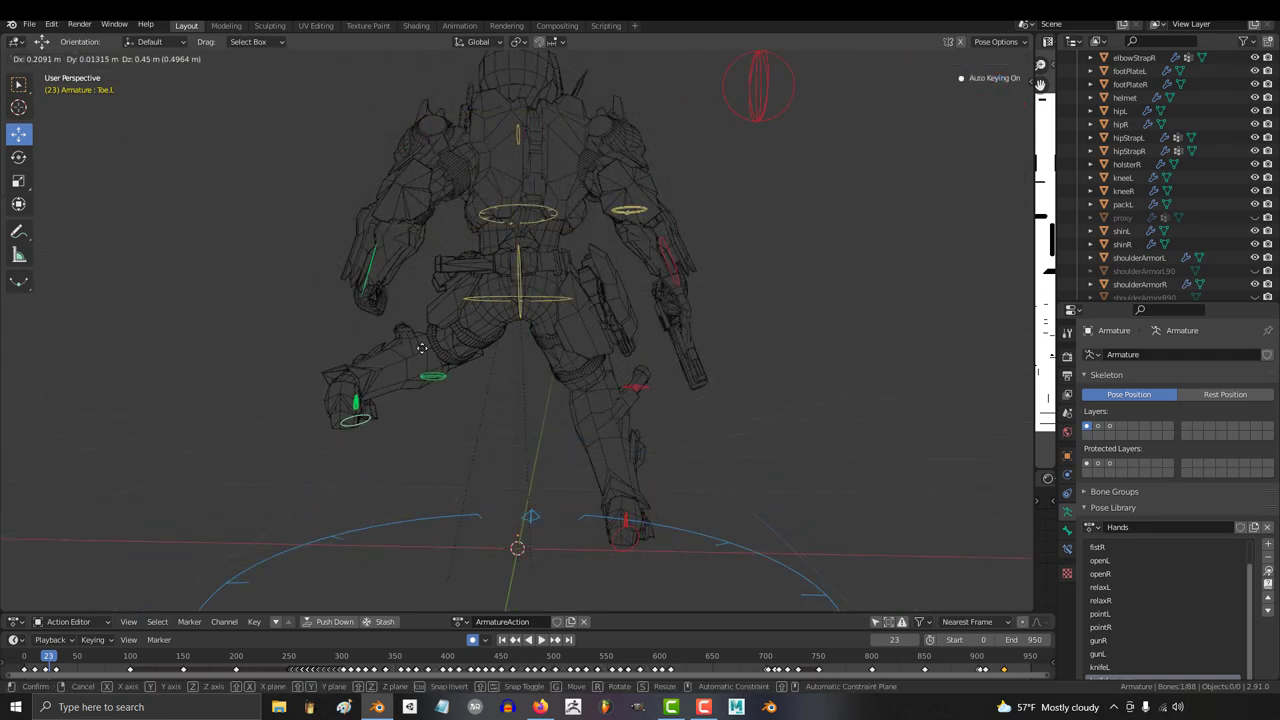
{"action": "left_click_drag", "start_coordinate": [345, 382], "coordinate": [510, 415]}
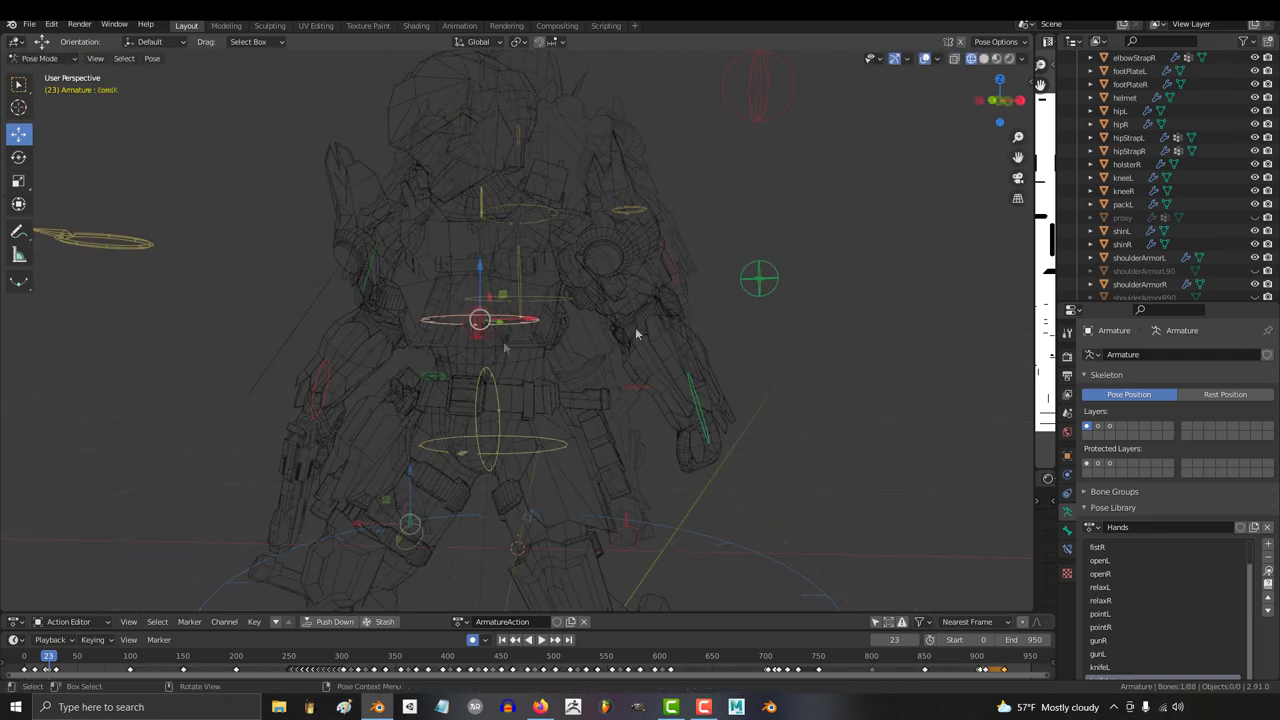
Rotate the coreIK control about -8° to tilt the torso and reposition the left hand IK control.
{"action": "left_click_drag", "start_coordinate": [634, 329], "coordinate": [706, 317]}
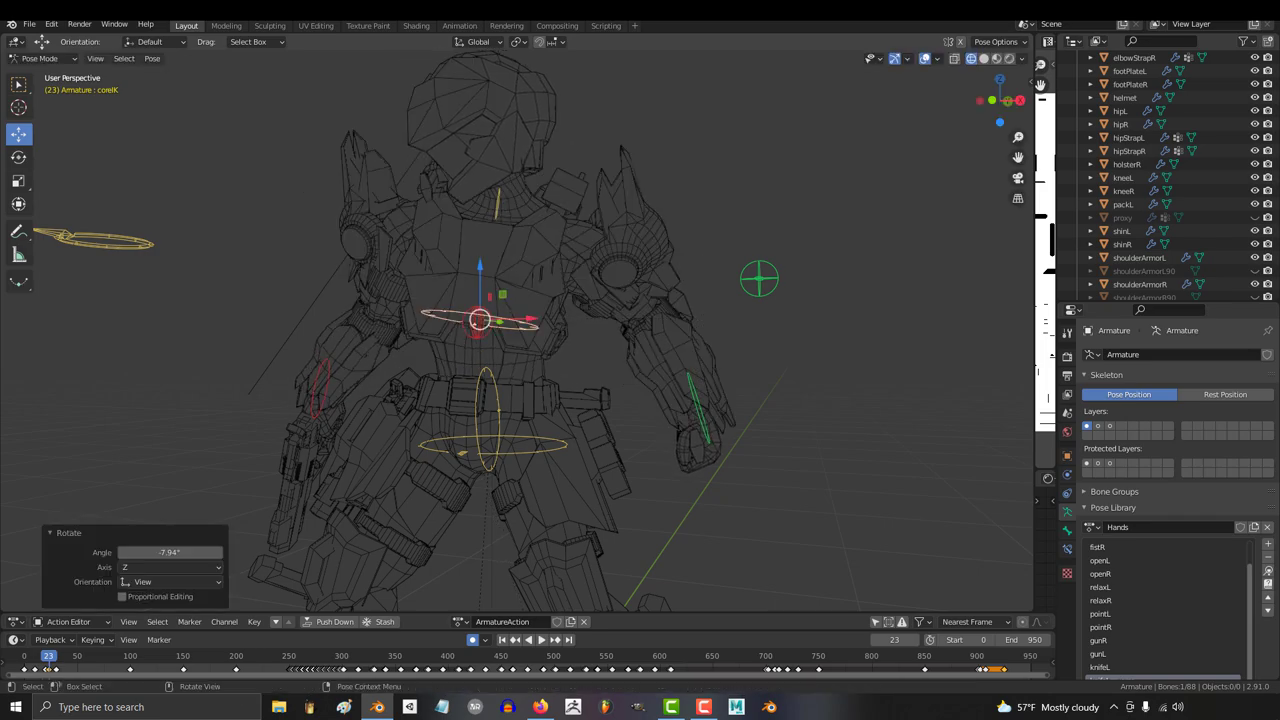
{"action": "middle_click_drag", "start_coordinate": [706, 317], "coordinate": [643, 364]}
{"action": "left_click_drag", "start_coordinate": [641, 405], "coordinate": [603, 350]}
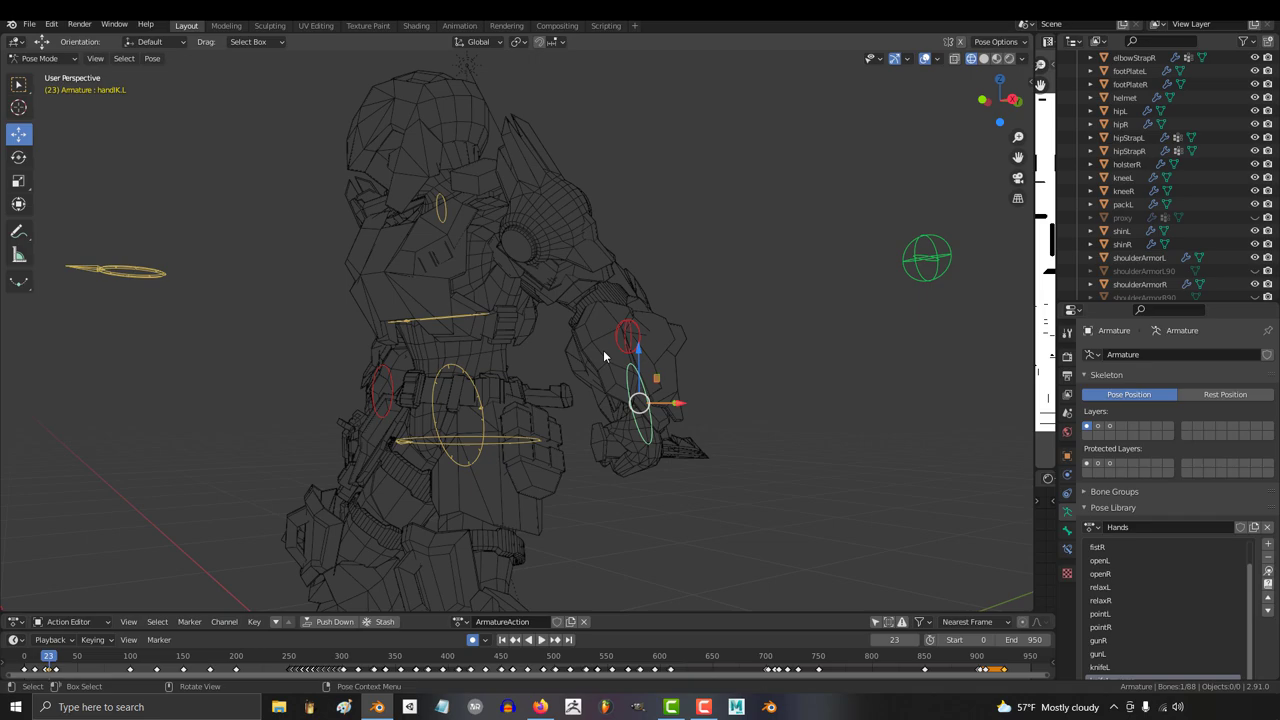
{"action": "middle_click_drag", "start_coordinate": [603, 350], "coordinate": [713, 380]}
Try moving the cHeadTarget control around the character to redirect the head.
{"action": "left_click_drag", "start_coordinate": [300, 345], "coordinate": [930, 140]}
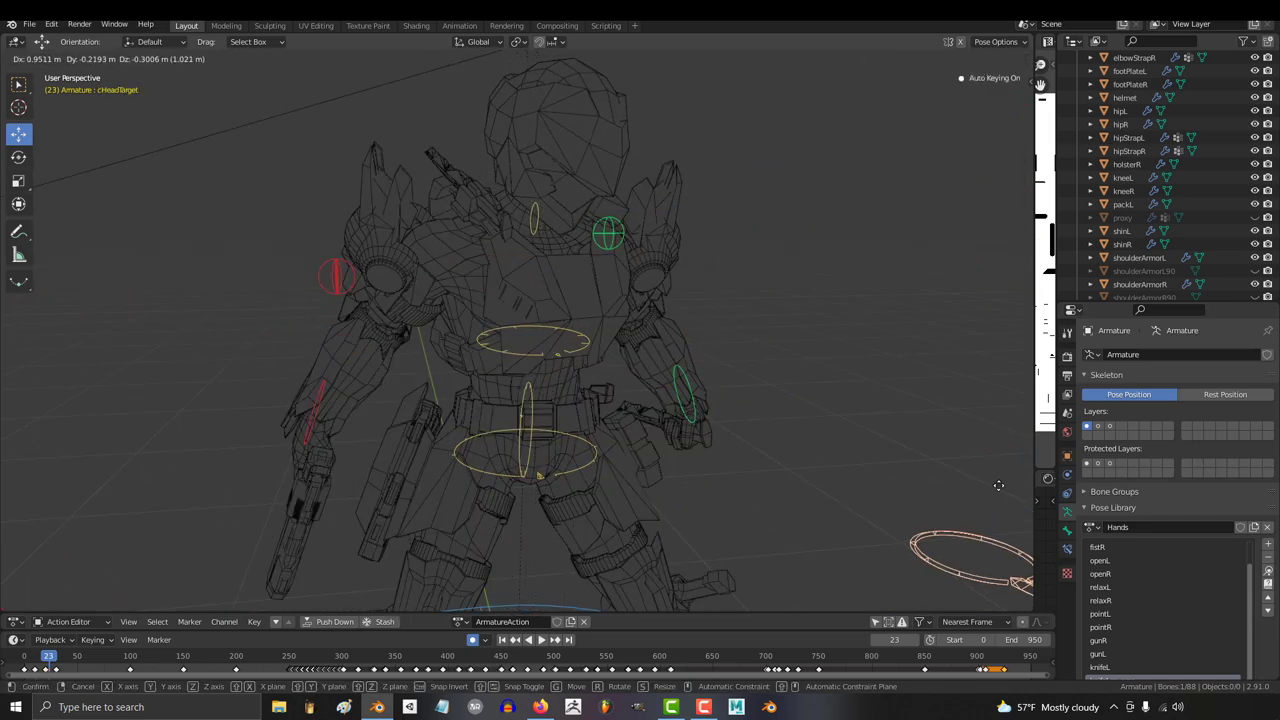
{"action": "key", "text": "Escape"}
{"action": "scroll", "coordinate": [726, 395], "scroll_direction": "down", "scroll_amount": 3}
{"action": "mouse_move", "coordinate": [726, 395]}
{"action": "middle_mouse_down"}
{"action": "mouse_move", "coordinate": [701, 348]}
{"action": "mouse_move", "coordinate": [644, 402]}
{"action": "mouse_move", "coordinate": [538, 439]}
{"action": "mouse_move", "coordinate": [374, 401]}
{"action": "mouse_move", "coordinate": [423, 421]}
{"action": "mouse_move", "coordinate": [425, 390]}
{"action": "middle_mouse_up"}
Return to rendered shading and apply the knifeLreverse pose from the Hands library to the left-hand bones.
{"action": "key", "text": "shift+z"}
{"action": "scroll", "coordinate": [374, 395], "scroll_direction": "up", "scroll_amount": 4}
{"action": "key", "text": "alt+h"}
{"action": "key", "text": "b"}
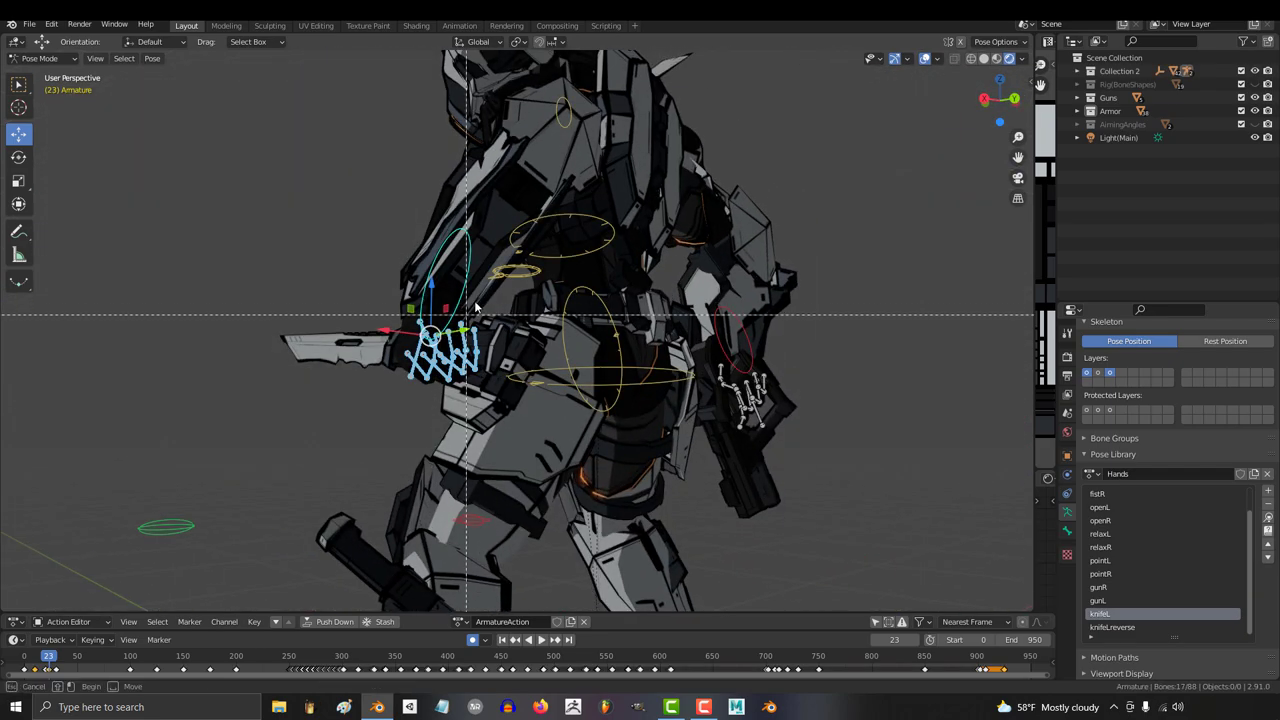
{"action": "middle_click_drag", "start_coordinate": [476, 308], "coordinate": [466, 314]}
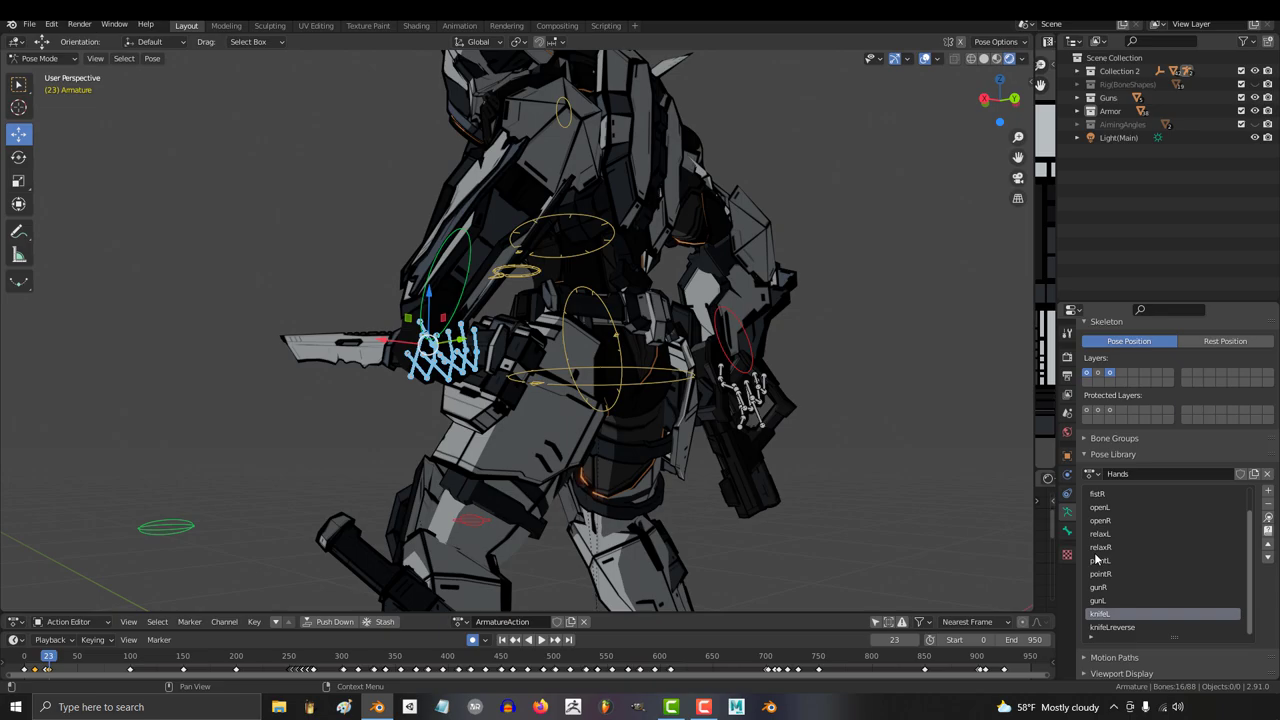
{"action": "left_click", "coordinate": [1269, 521]}
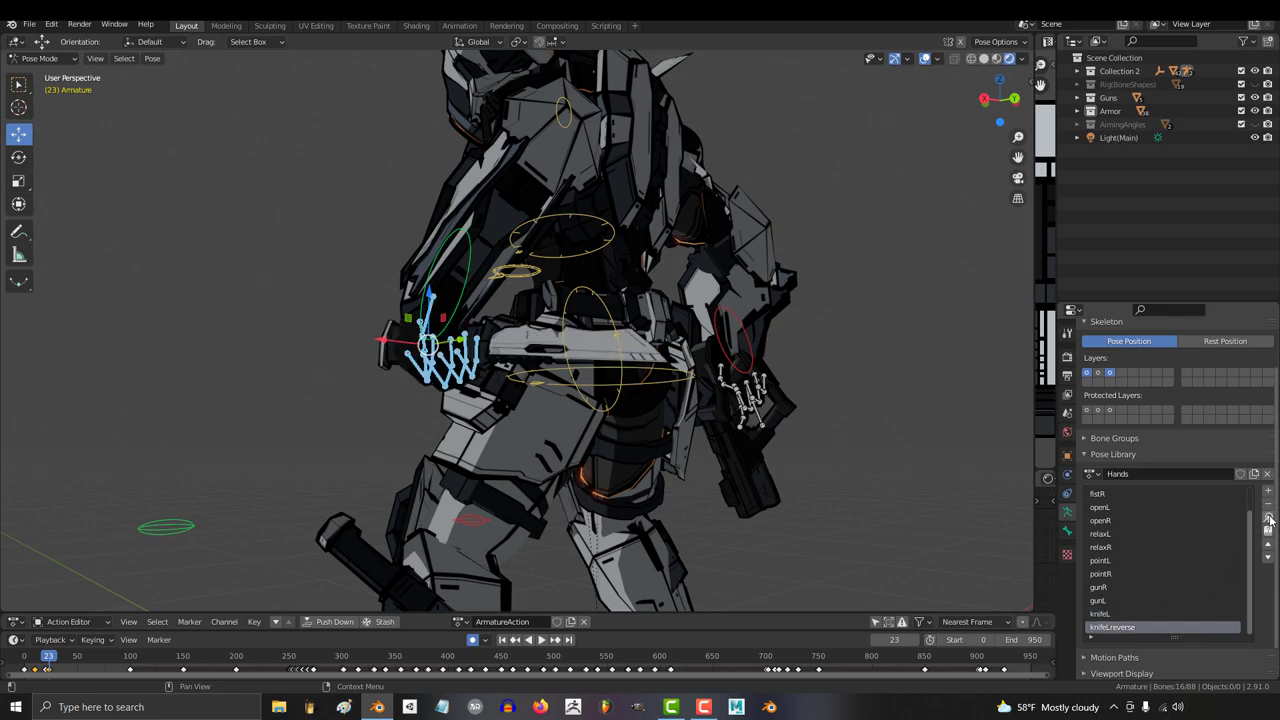
{"action": "key", "text": "ctrl+Tab"}
{"action": "middle_click_drag", "start_coordinate": [400, 370], "coordinate": [851, 393]}
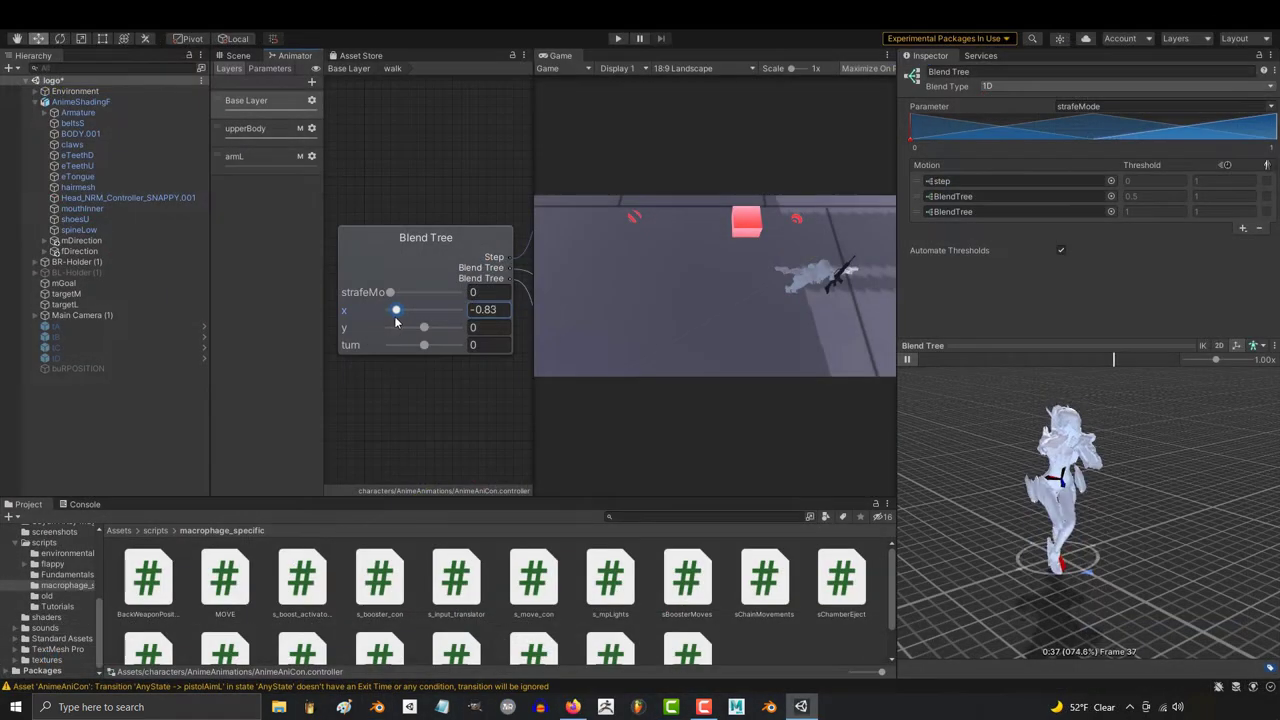
Switch to Unity and preview the walk blend tree by varying its x and y parameters.
{"action": "left_click_drag", "start_coordinate": [397, 327], "coordinate": [463, 332]}
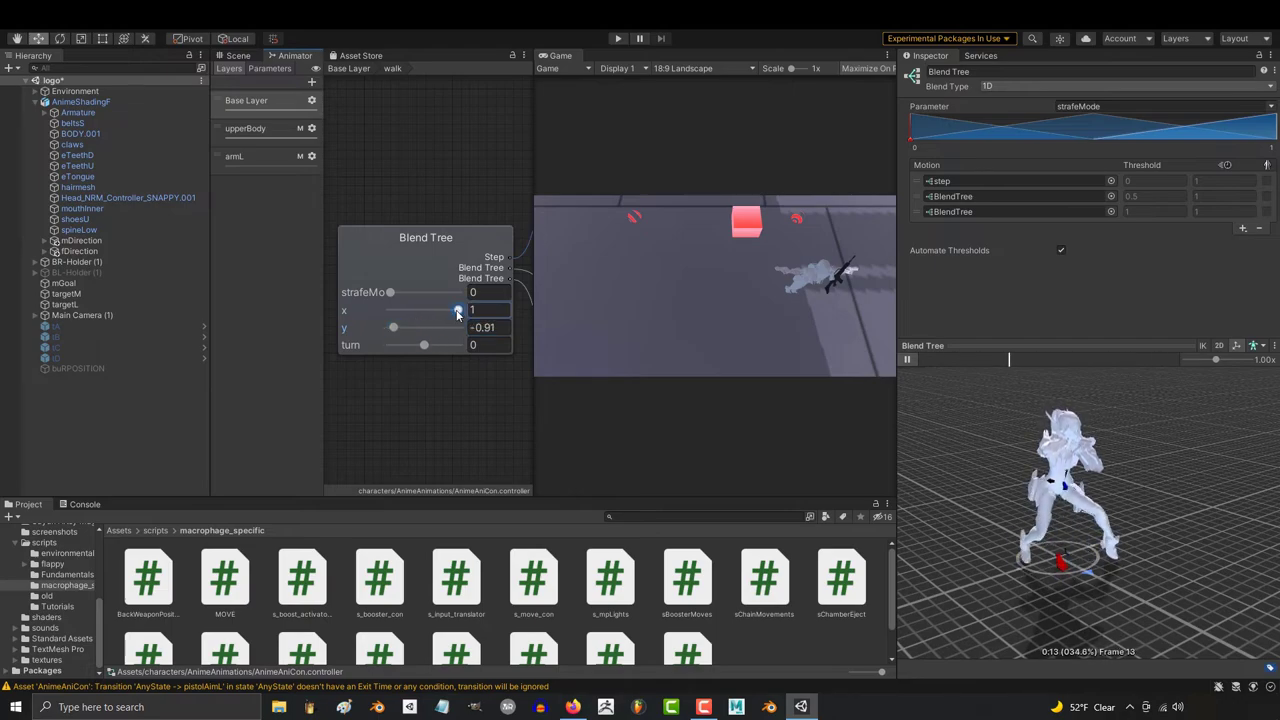
{"action": "left_click_drag", "start_coordinate": [398, 329], "coordinate": [419, 331]}
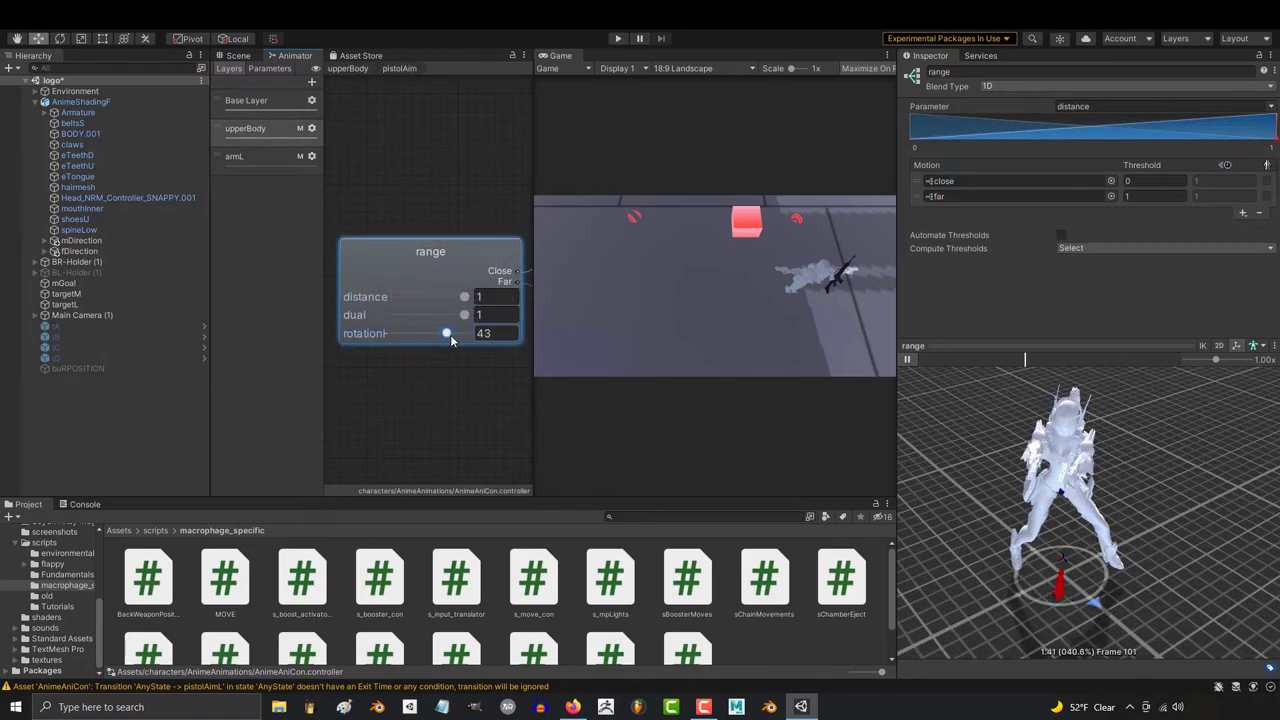
Preview the pistolAim range blend tree at distance 0 by varying the rotation parameter.
{"action": "left_click_drag", "start_coordinate": [470, 340], "coordinate": [397, 356]}
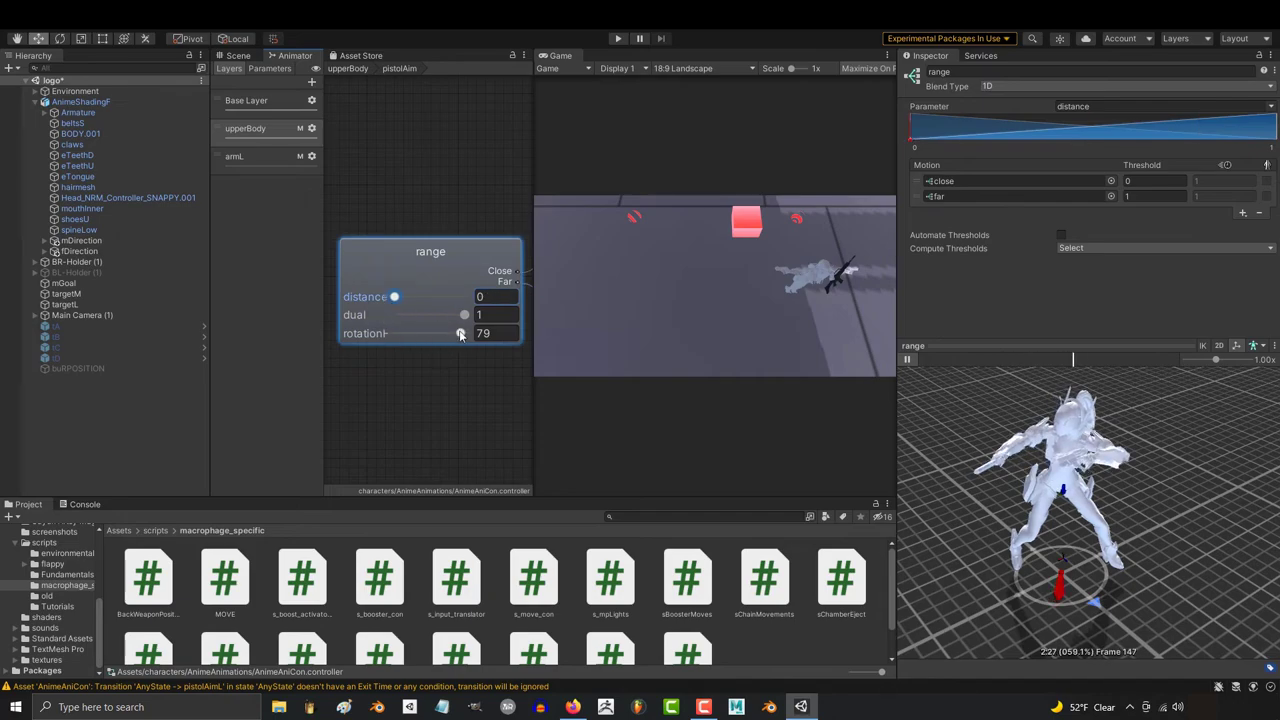
{"action": "mouse_move", "coordinate": [449, 339]}
{"action": "left_mouse_down"}
{"action": "mouse_move", "coordinate": [388, 343]}
{"action": "mouse_move", "coordinate": [434, 350]}
{"action": "left_mouse_up"}
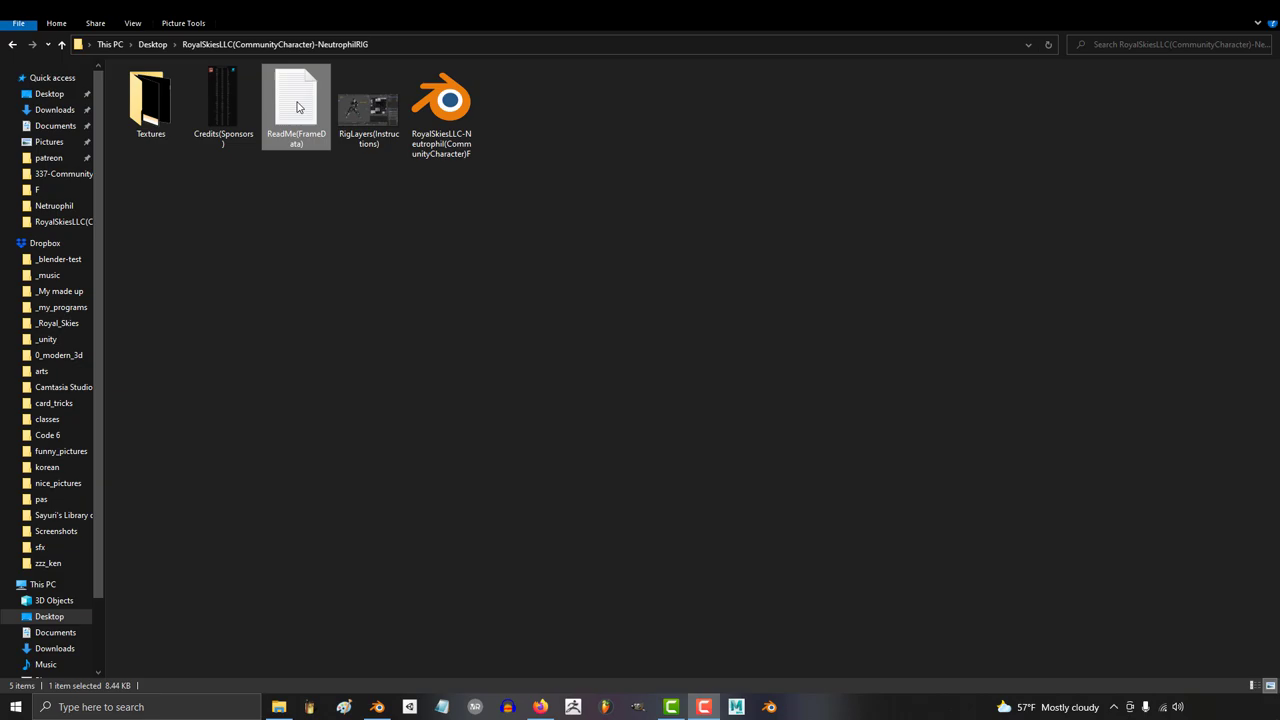
Switch to the NeutrophilRIG folder, open the ReadMe(FrameData) file and read through its text.
{"action": "double_click", "coordinate": [297, 107]}
{"action": "left_click_drag", "start_coordinate": [5, 57], "coordinate": [471, 517]}
{"action": "left_click", "coordinate": [470, 517]}
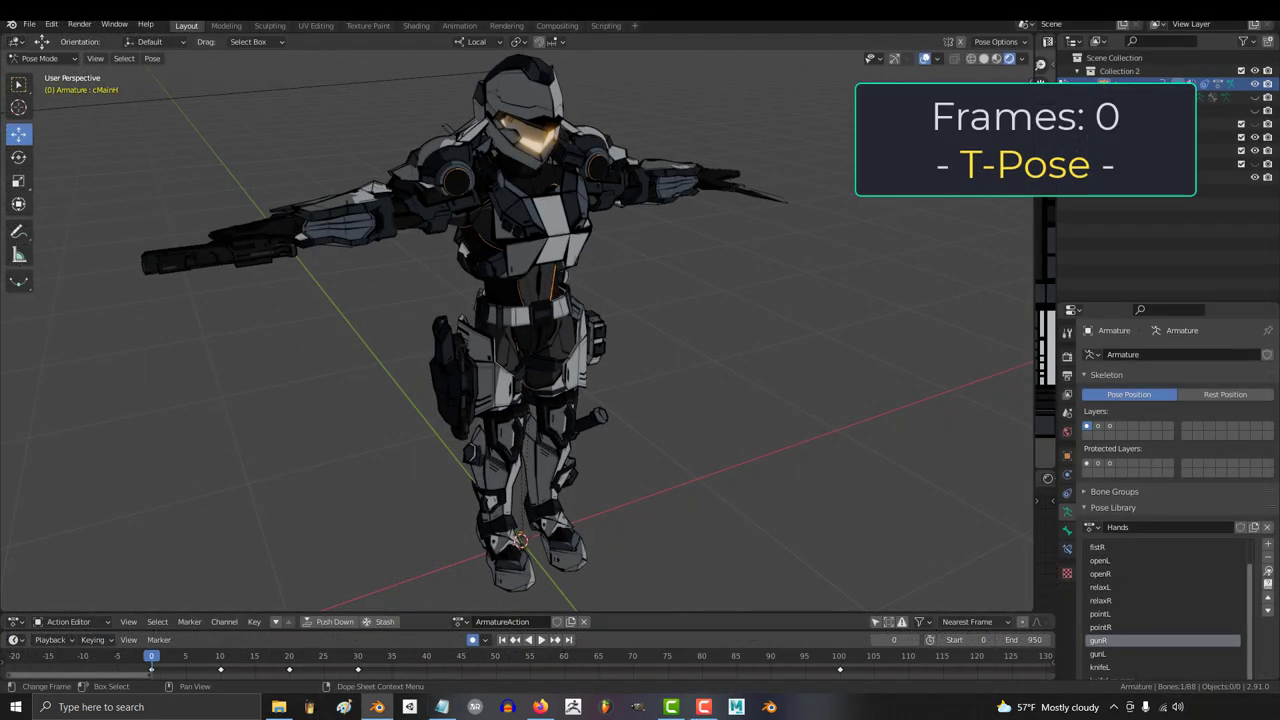
In Blender, view the T-pose at frame 0, then step through the vertical aiming poses from frame 253 to 270.
{"action": "middle_click_drag", "start_coordinate": [520, 330], "coordinate": [590, 330]}
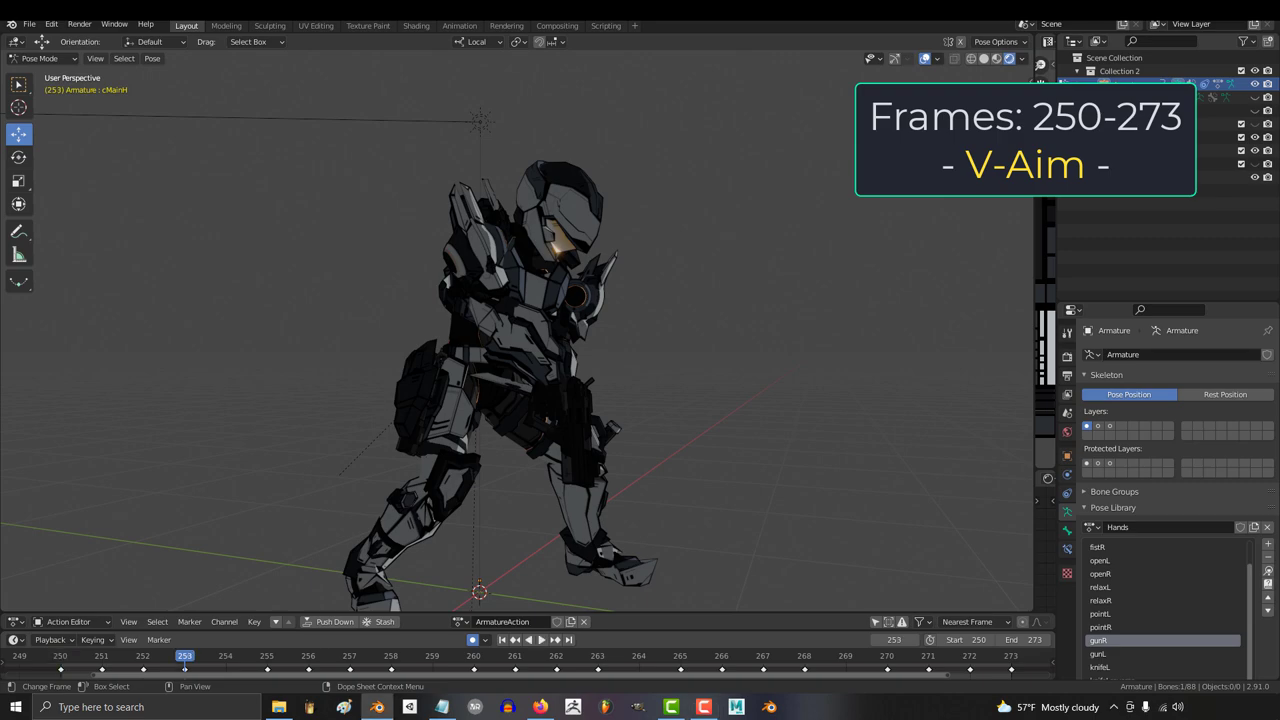
{"action": "key", "text": "Right"}
{"action": "key", "text": "Right"}
{"action": "key", "text": "Right"}
{"action": "key", "text": "Right"}
{"action": "key", "text": "Right"}
{"action": "key", "text": "Right"}
{"action": "key", "text": "Right"}
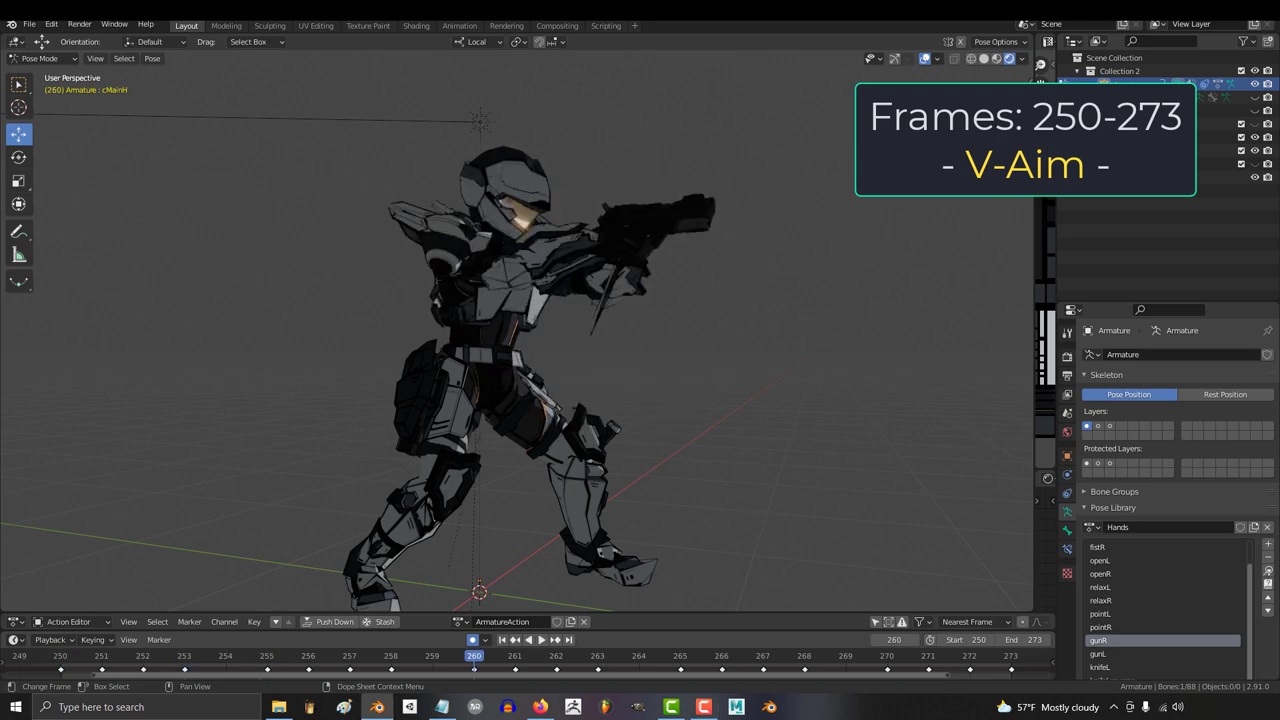
{"action": "key", "text": "Right"}
{"action": "key", "text": "Right"}
{"action": "key", "text": "Right"}
{"action": "key", "text": "Right"}
{"action": "key", "text": "Right"}
{"action": "key", "text": "Right"}
{"action": "key", "text": "Right"}
{"action": "key", "text": "Right"}
{"action": "key", "text": "Right"}
{"action": "key", "text": "Right"}
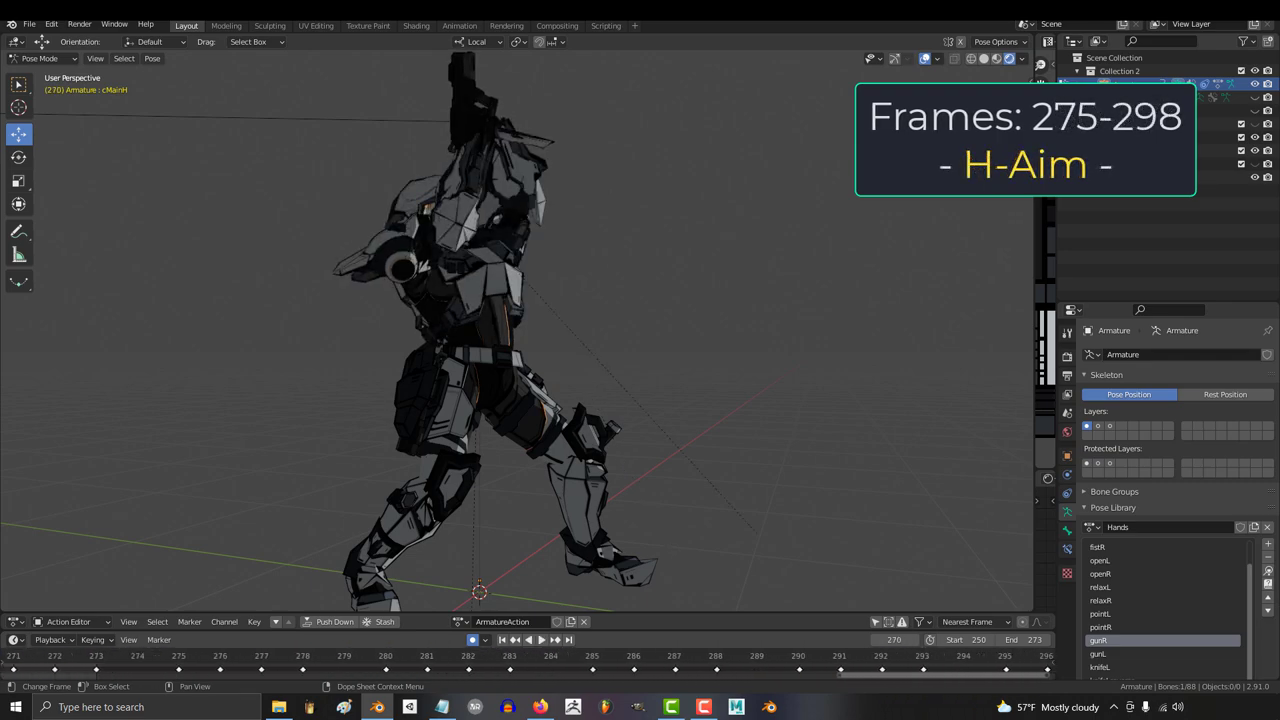
Advance to frame 275, set the playback range to 275–300 and view the horizontal aiming pose from the front.
{"action": "key", "text": "Right"}
{"action": "key", "text": "Right"}
{"action": "key", "text": "Right"}
{"action": "key", "text": "Right"}
{"action": "key", "text": "Right"}
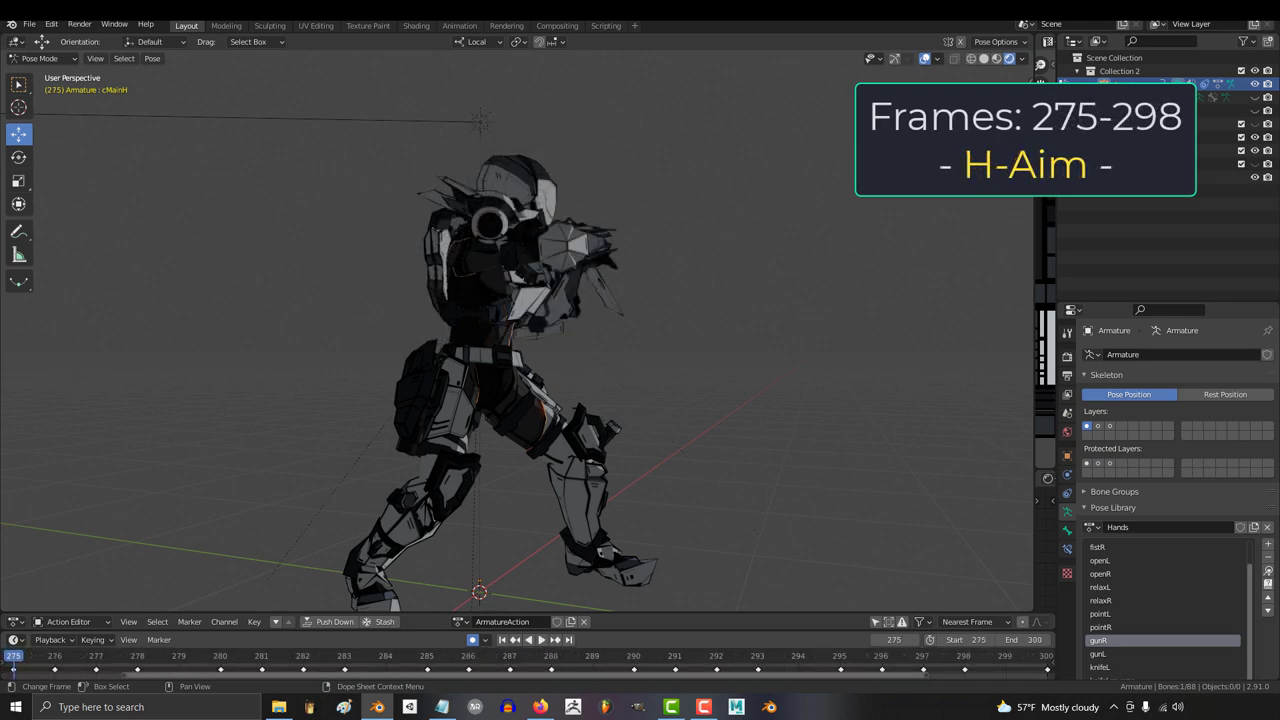
{"action": "middle_click_drag", "start_coordinate": [520, 350], "coordinate": [640, 340]}
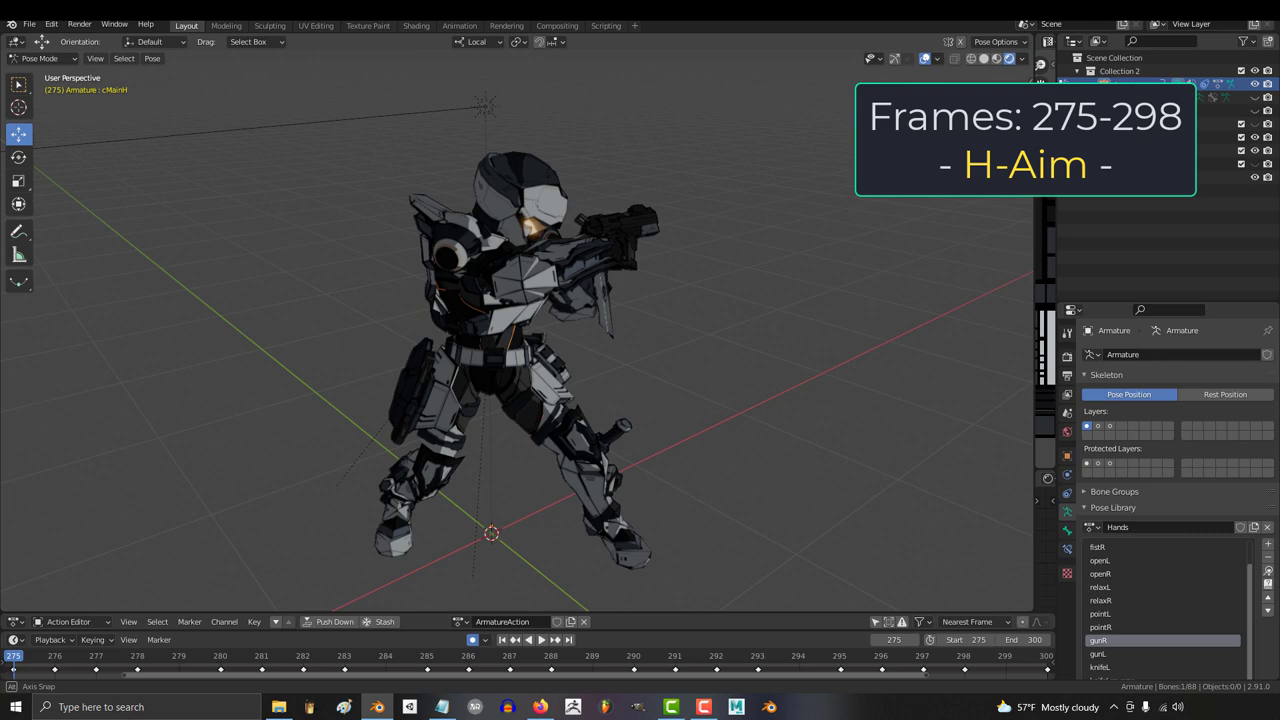
Preview the horizontal aiming animation from frame 275 and stop it at frame 295.
{"action": "key", "text": "Right"}
{"action": "key", "text": "Right"}
{"action": "key", "text": "Right"}
{"action": "key", "text": "Right"}
{"action": "key", "text": "Right"}
{"action": "key", "text": "Right"}
{"action": "key", "text": "Right"}
{"action": "key", "text": "Right"}
{"action": "key", "text": "Right"}
{"action": "key", "text": "Right"}
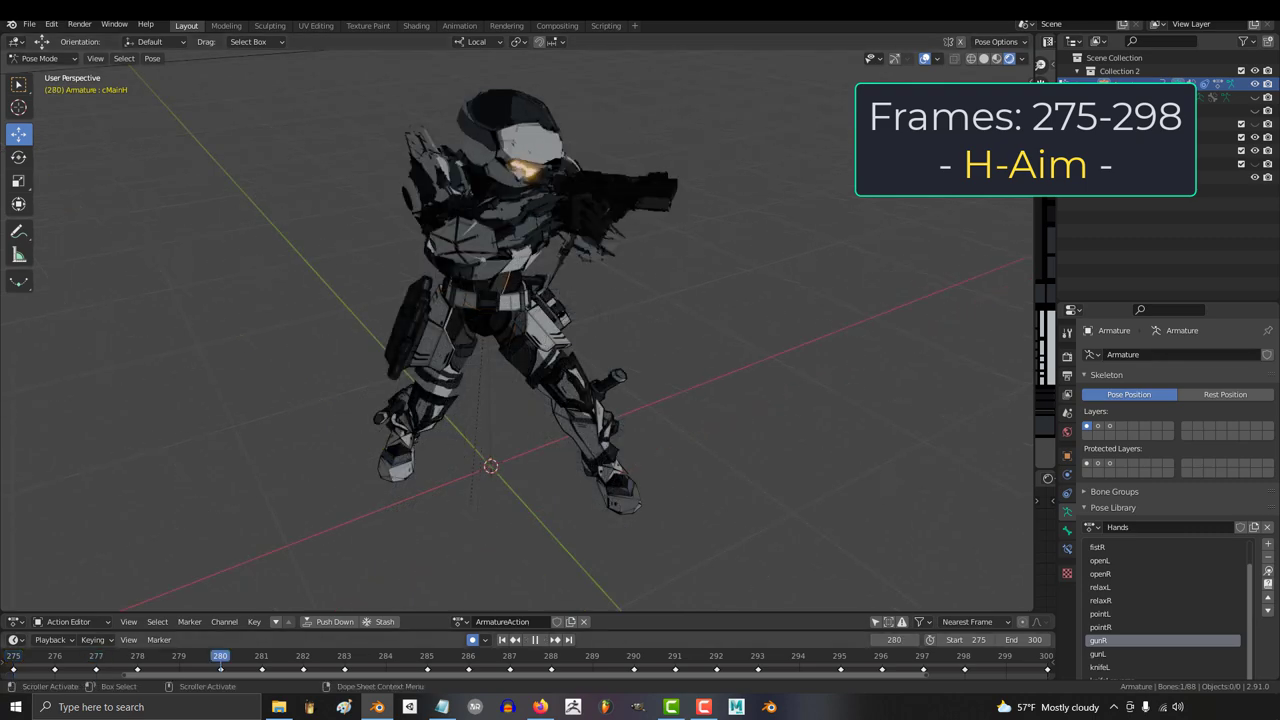
{"action": "key", "text": "space"}
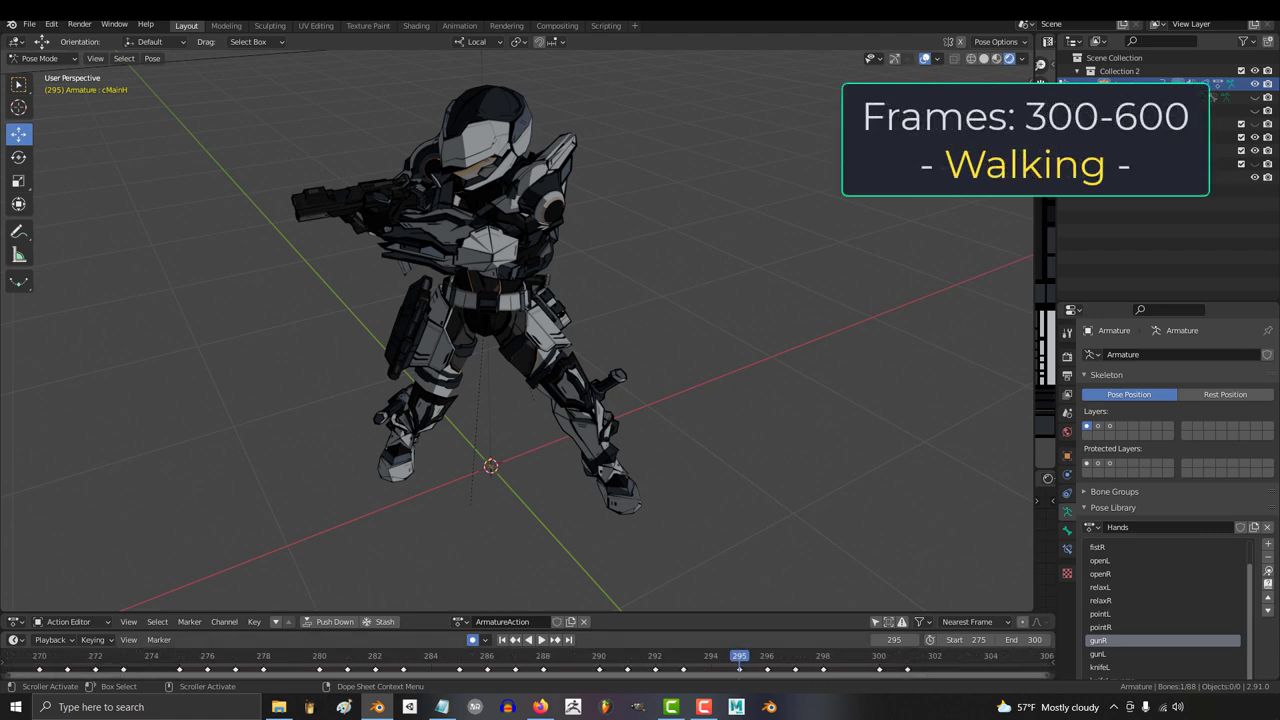
Inspect the animation in the 101–199 playback range and the standing pose at frame 10 from several angles.
{"action": "scroll", "coordinate": [525, 660], "scroll_direction": "right", "scroll_amount": 5}
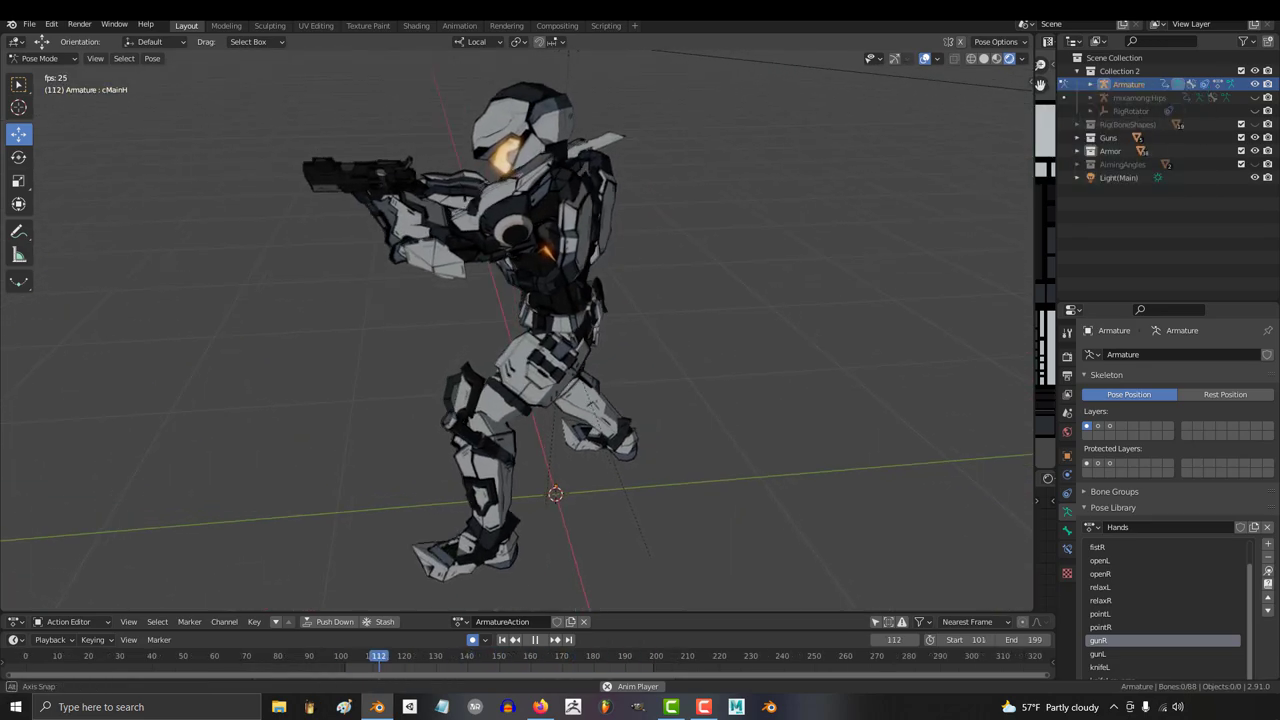
{"action": "middle_click_drag", "start_coordinate": [540, 350], "coordinate": [600, 350]}
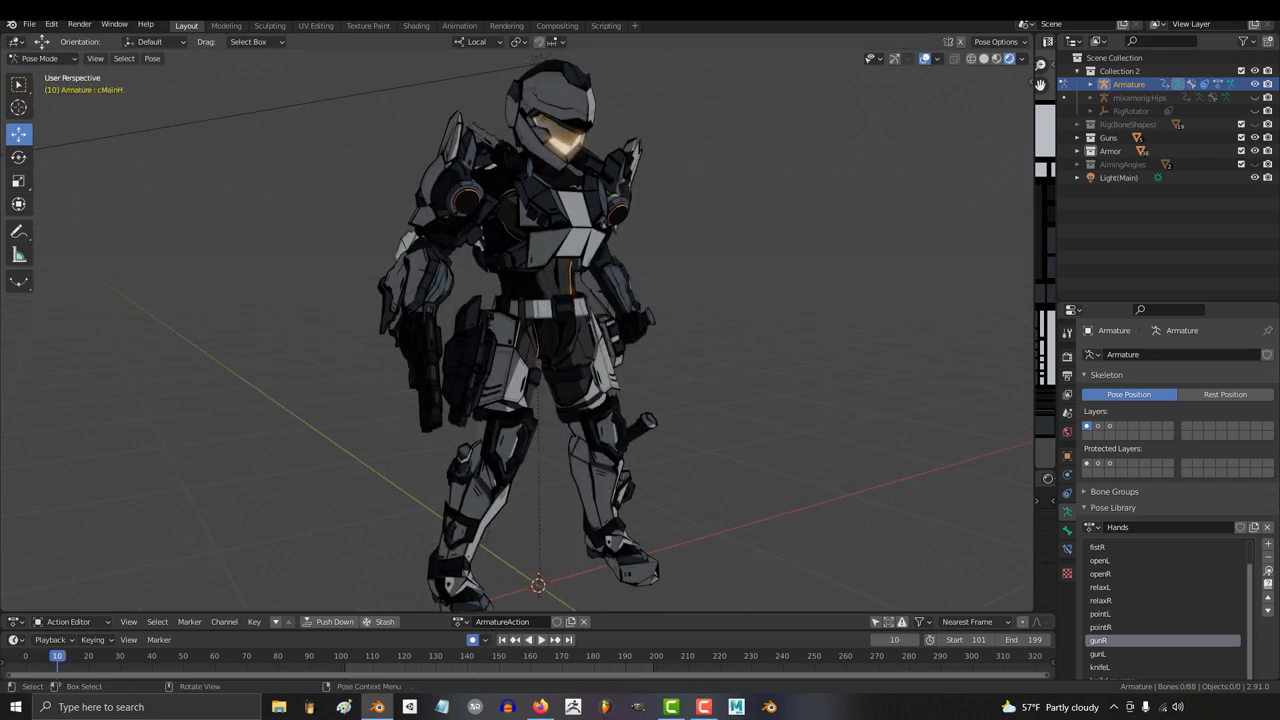
{"action": "middle_click_drag", "start_coordinate": [540, 350], "coordinate": [800, 335]}
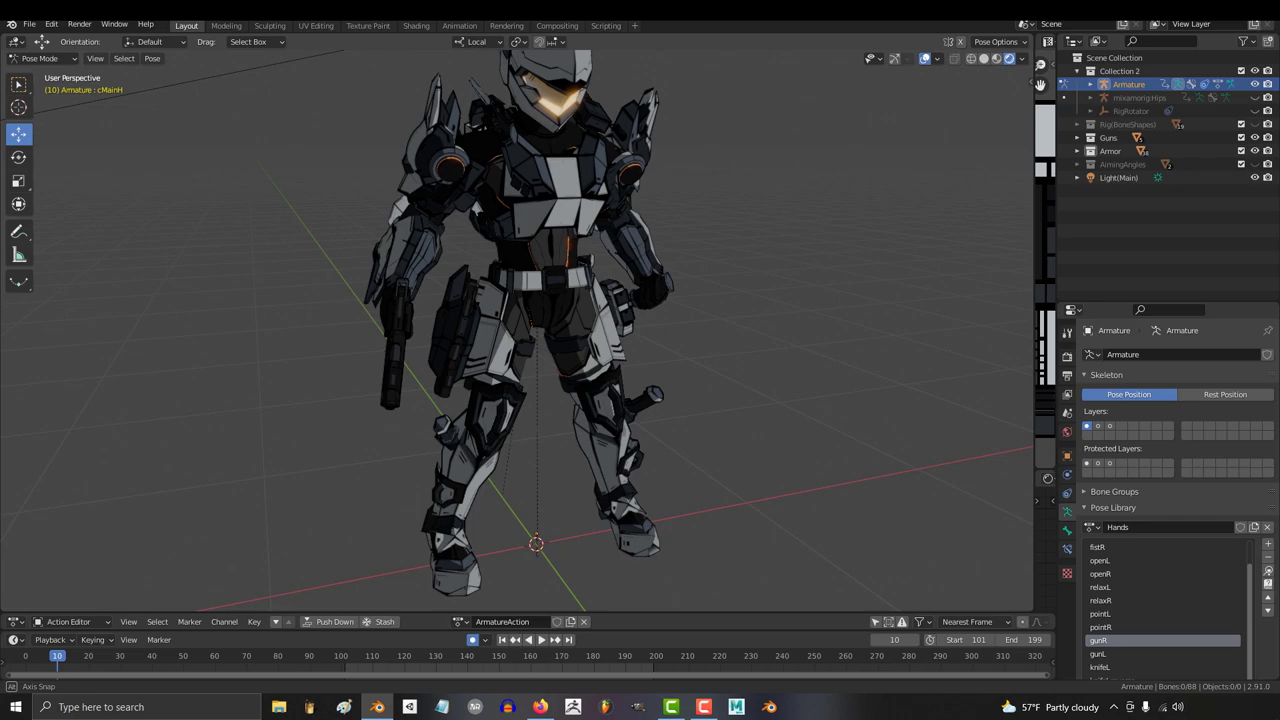
Switch the viewport to Material Preview shading and inspect the standing character's armor and weapons up close from several angles.
{"action": "scroll", "coordinate": [516, 330], "scroll_direction": "up", "scroll_amount": 5}
{"action": "middle_click_drag", "start_coordinate": [516, 330], "coordinate": [900, 325]}
{"action": "left_click", "coordinate": [996, 58]}
{"action": "middle_click_drag", "start_coordinate": [600, 330], "coordinate": [860, 333]}
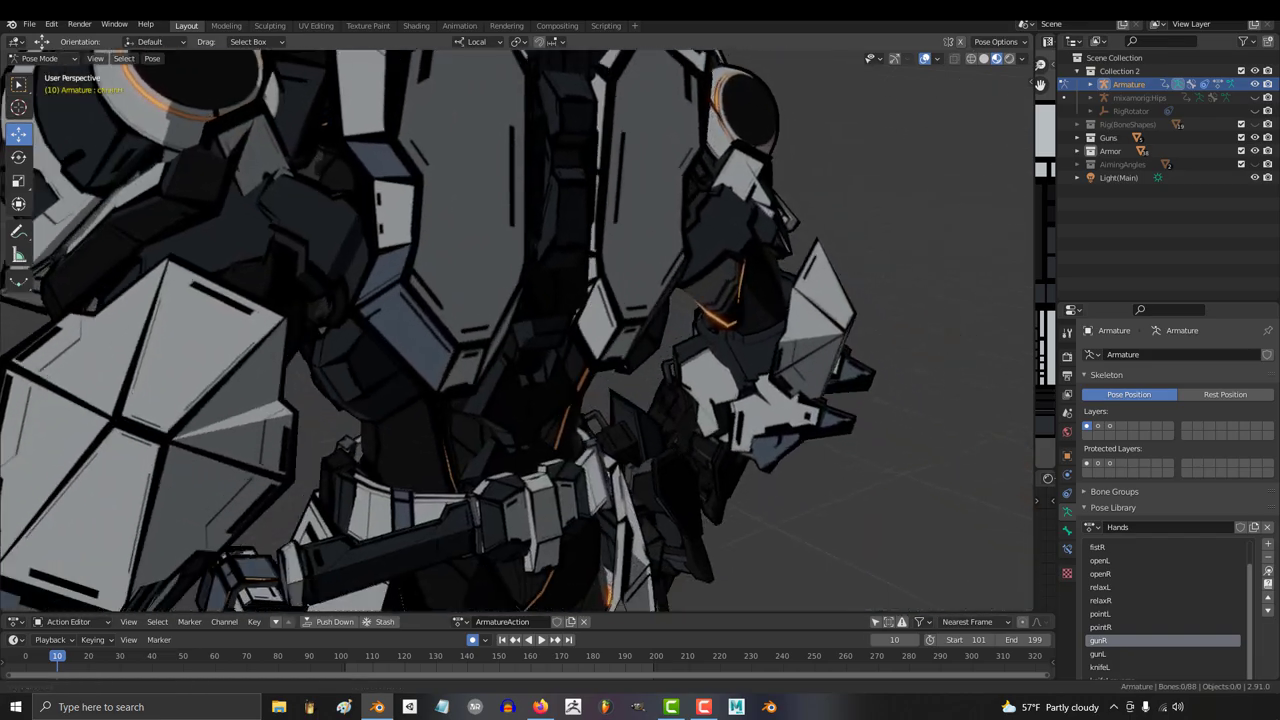
{"action": "middle_click_drag", "start_coordinate": [516, 330], "coordinate": [700, 333]}
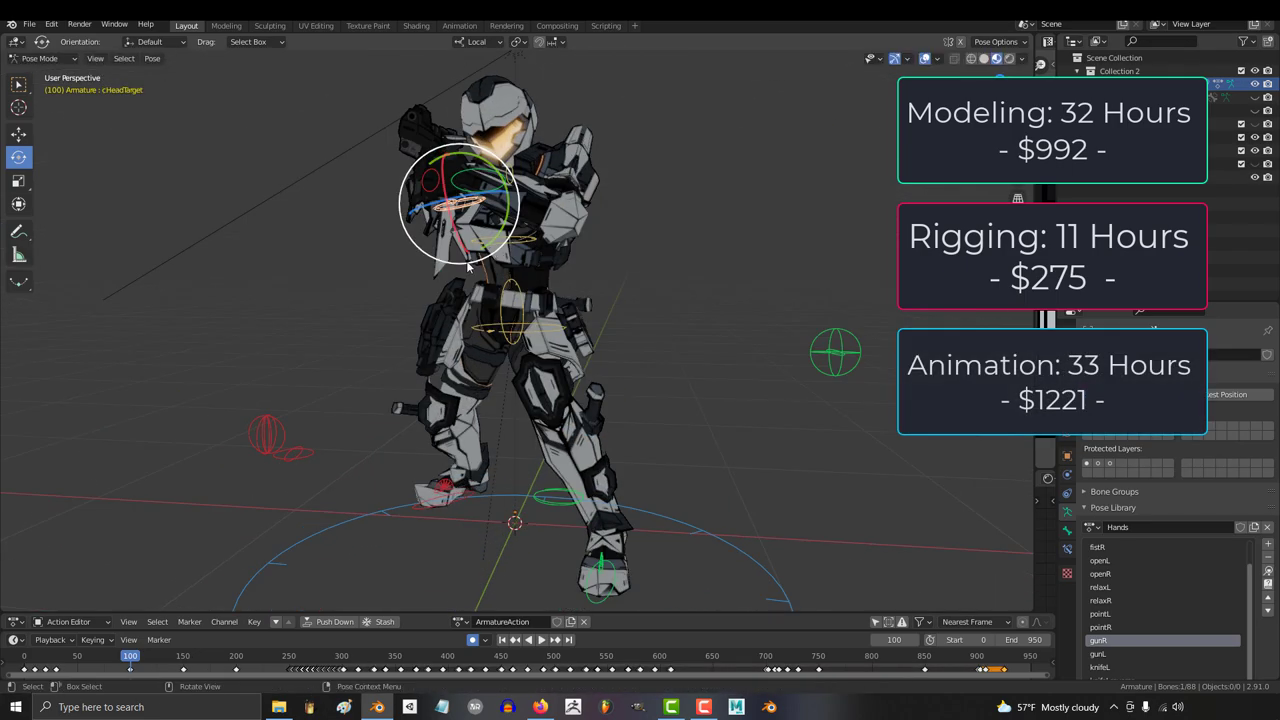
Start moving the cHeadTarget control of the aiming pose at frame 100.
{"action": "key", "text": "g"}
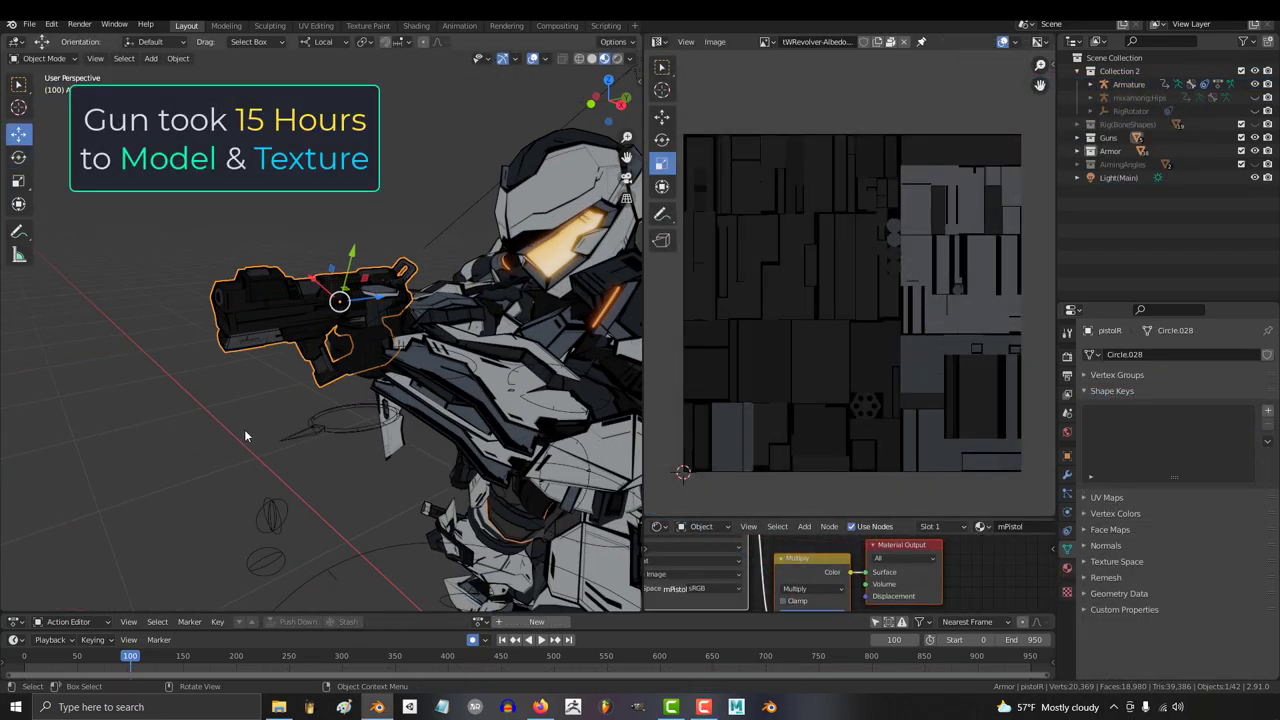
Inspect the pistol and knife models in Edit Mode beside their textures, and the weapons carried in the frame 10 pose.
{"action": "middle_click_drag", "start_coordinate": [244, 436], "coordinate": [397, 309]}
{"action": "key", "text": "Tab"}
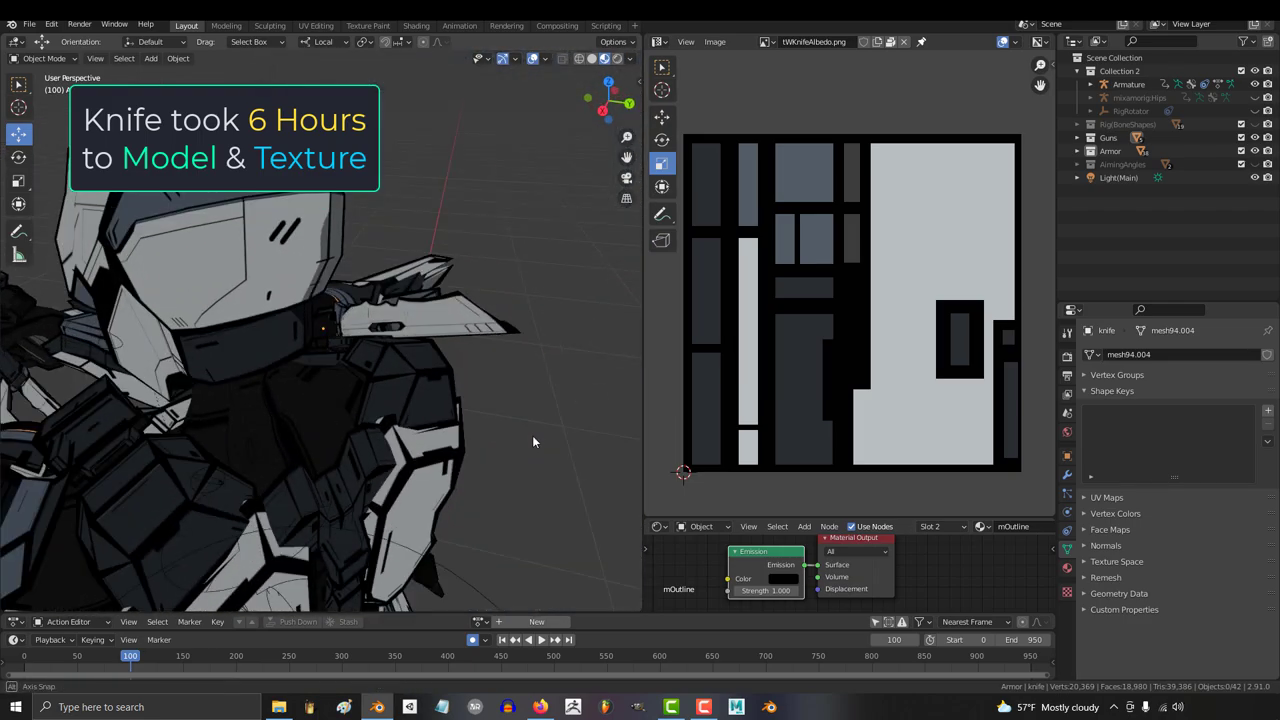
{"action": "key", "text": "Tab"}
{"action": "key", "text": "Tab"}
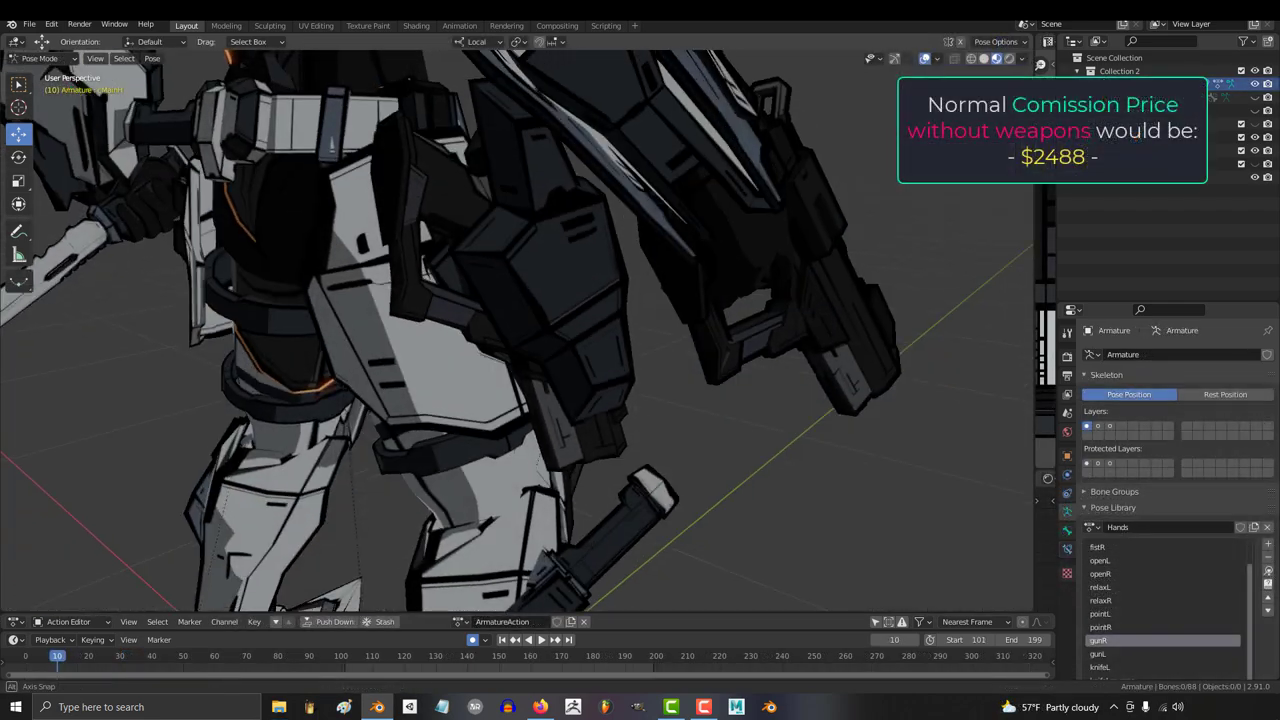
{"action": "middle_click_drag", "start_coordinate": [516, 330], "coordinate": [870, 290]}
{"action": "scroll", "coordinate": [516, 330], "scroll_direction": "up", "scroll_amount": 2}
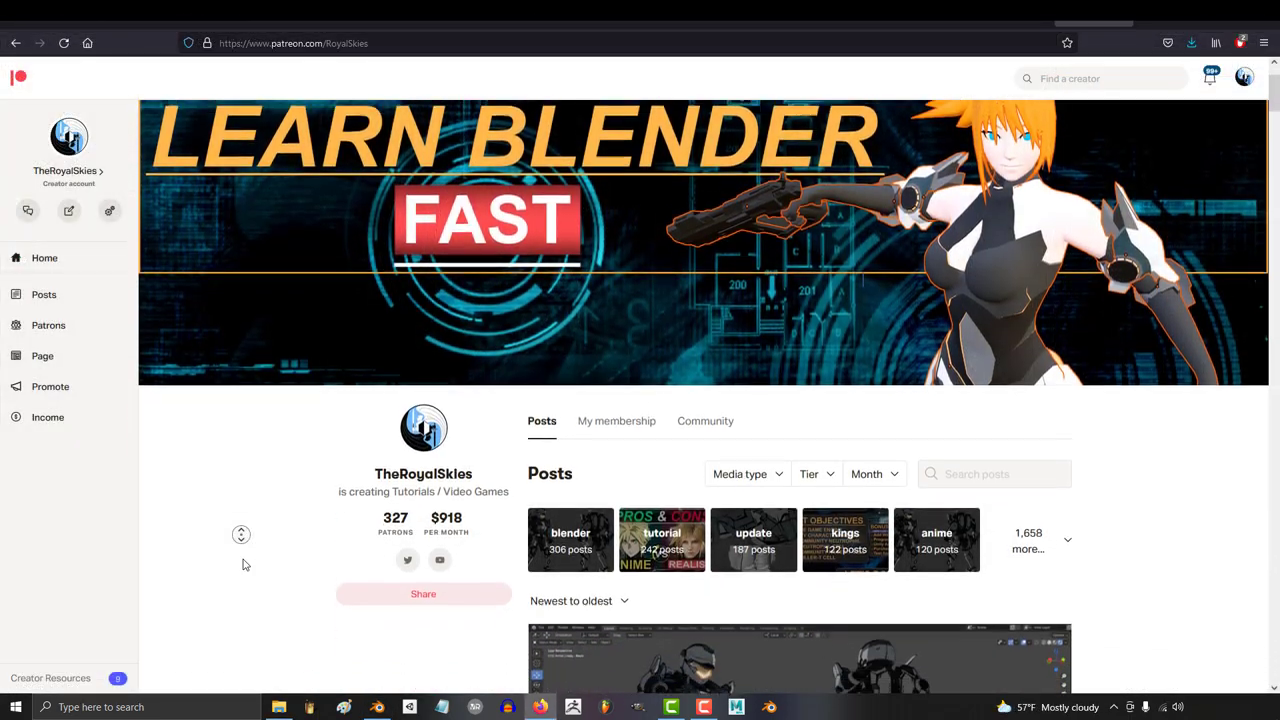
Switch to Firefox, scroll through the RoyalSkies Patreon page and view the first Neutrophil character renders in its ArtStation marketplace gallery.
{"action": "scroll", "coordinate": [243, 565], "scroll_direction": "down", "scroll_amount": 3}
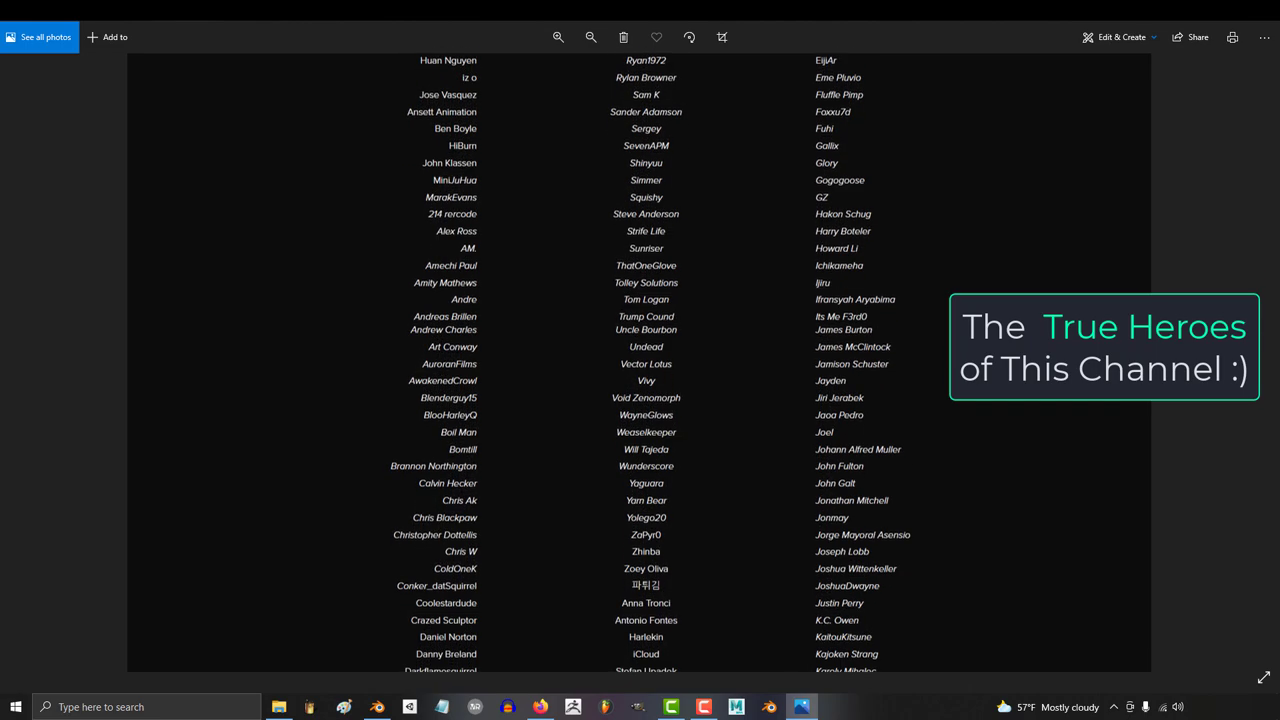
{"action": "left_click", "coordinate": [360, 650]}
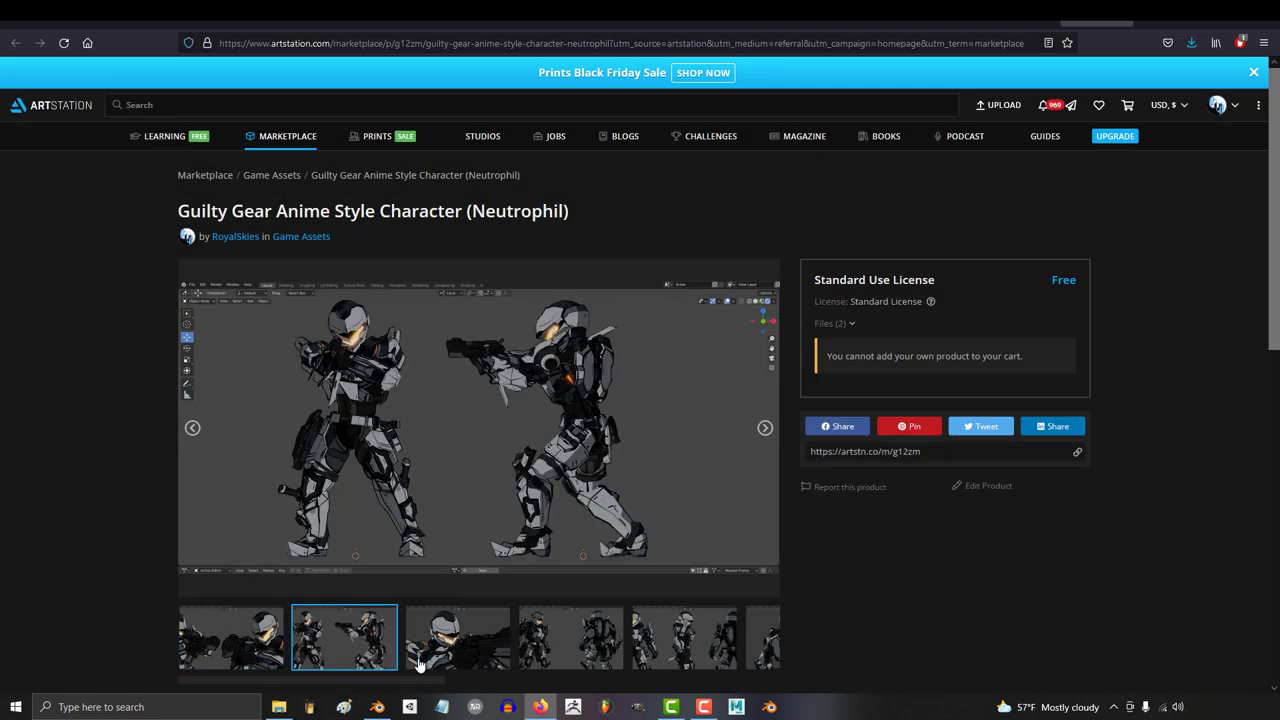
{"action": "left_click", "coordinate": [451, 658]}
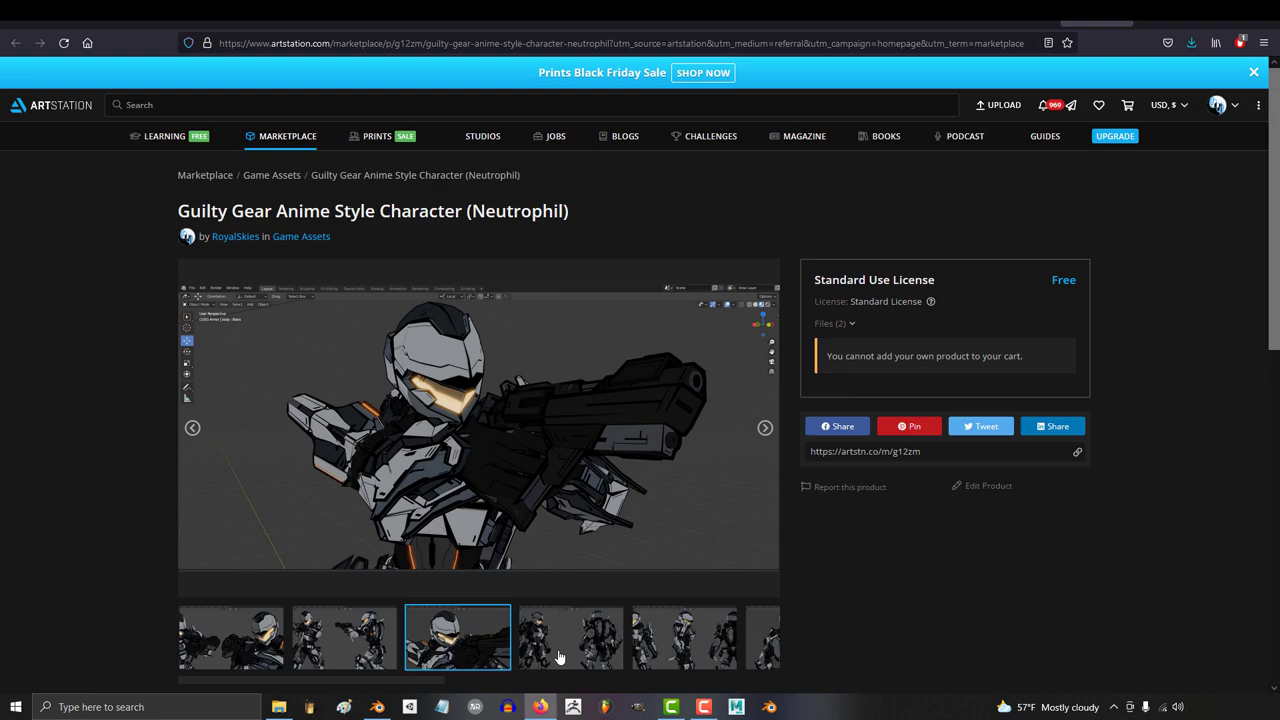
{"action": "left_click", "coordinate": [565, 650]}
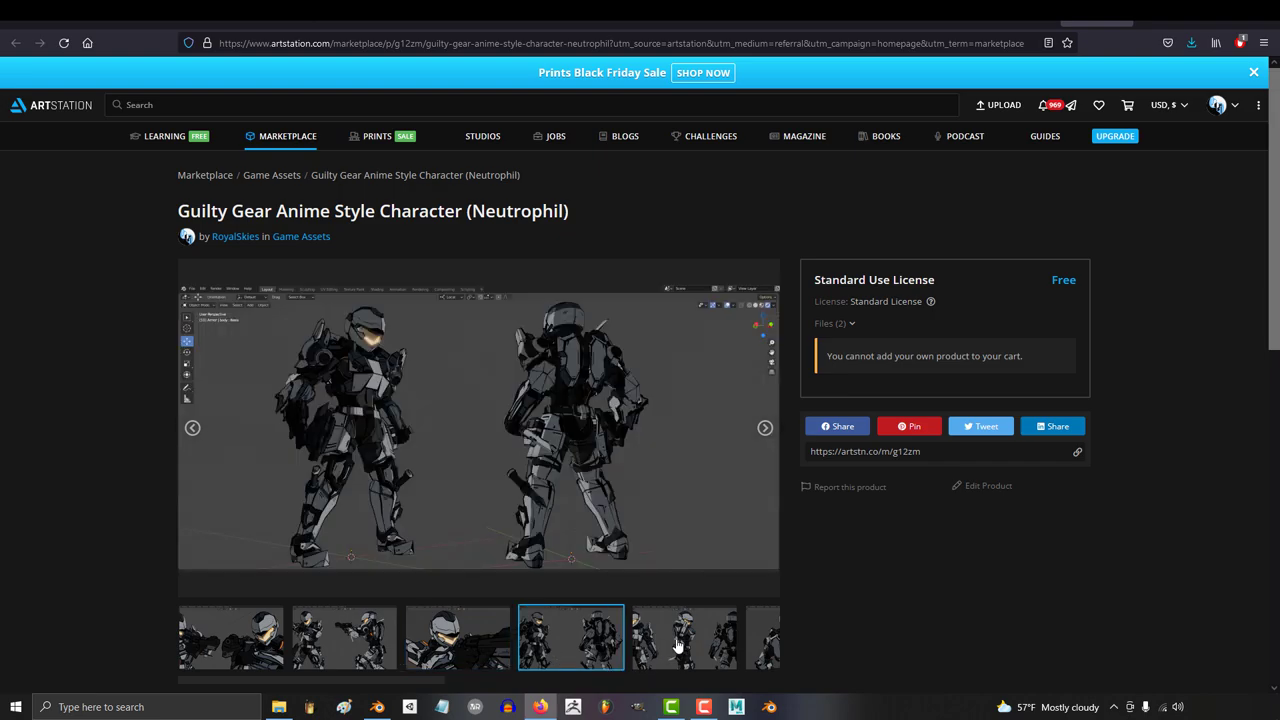
{"action": "left_click", "coordinate": [677, 646]}
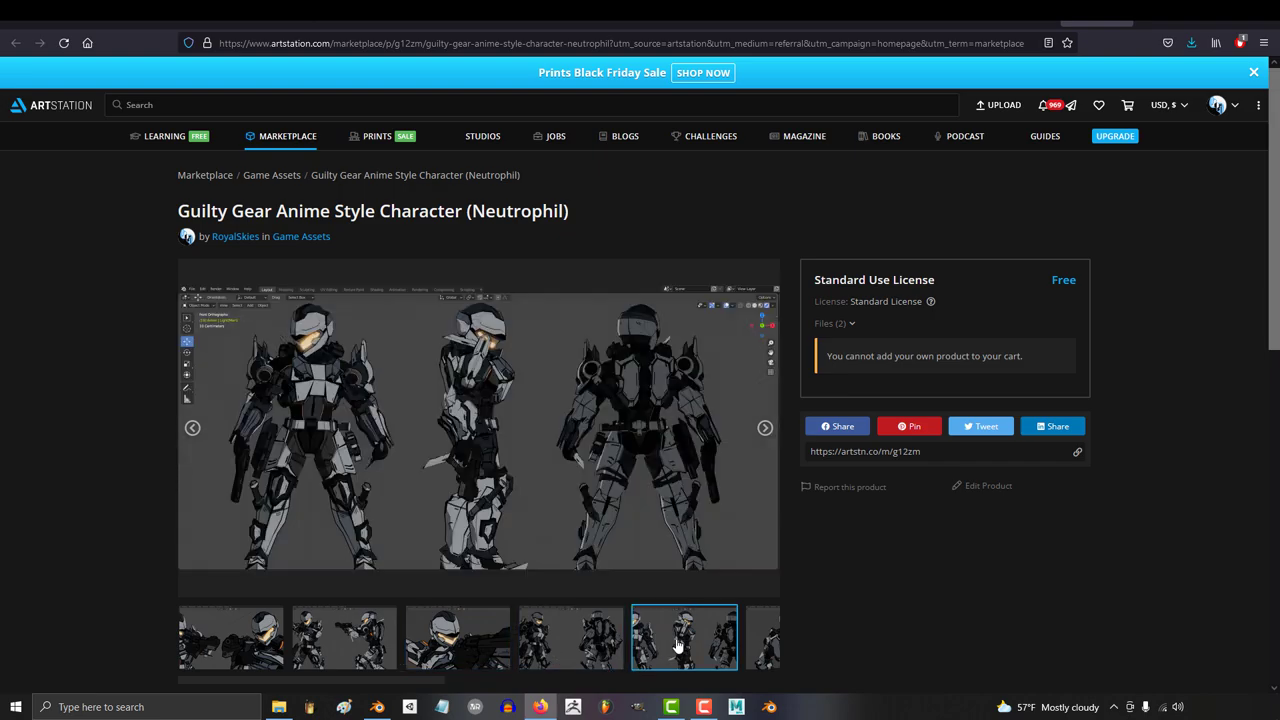
{"action": "left_click", "coordinate": [757, 641]}
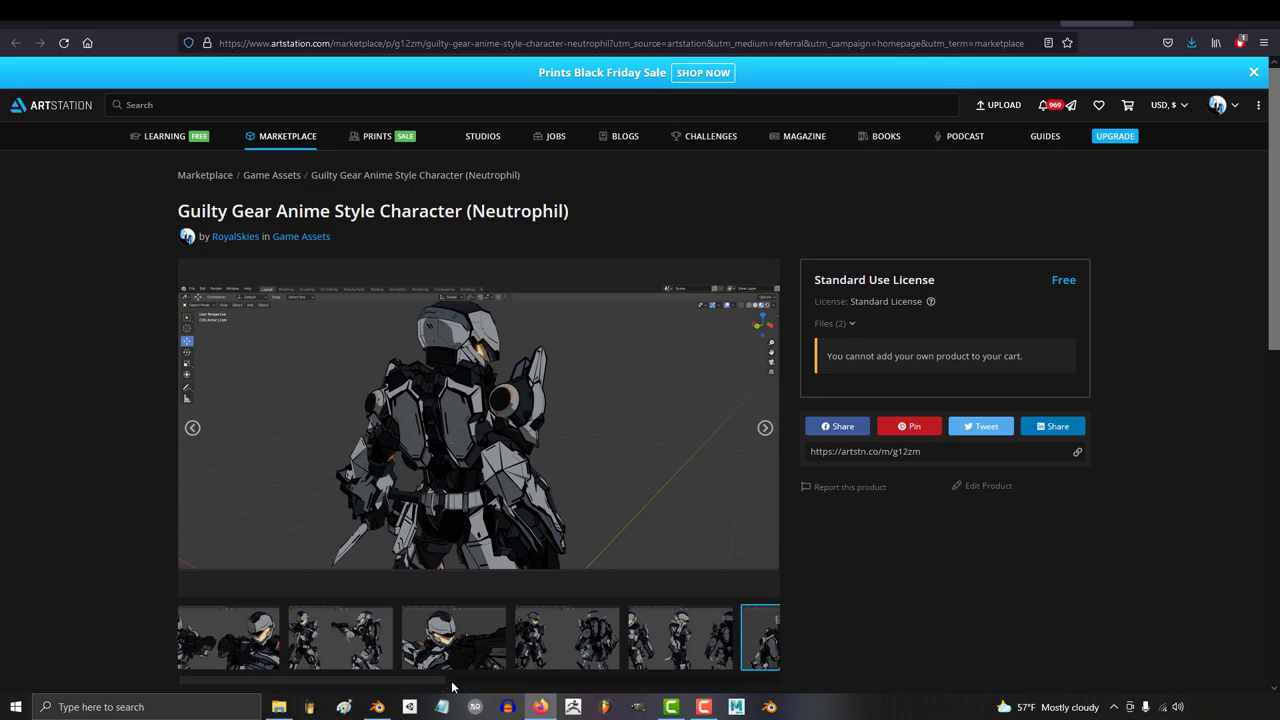
{"action": "scroll", "coordinate": [452, 640], "scroll_direction": "right", "scroll_amount": 5}
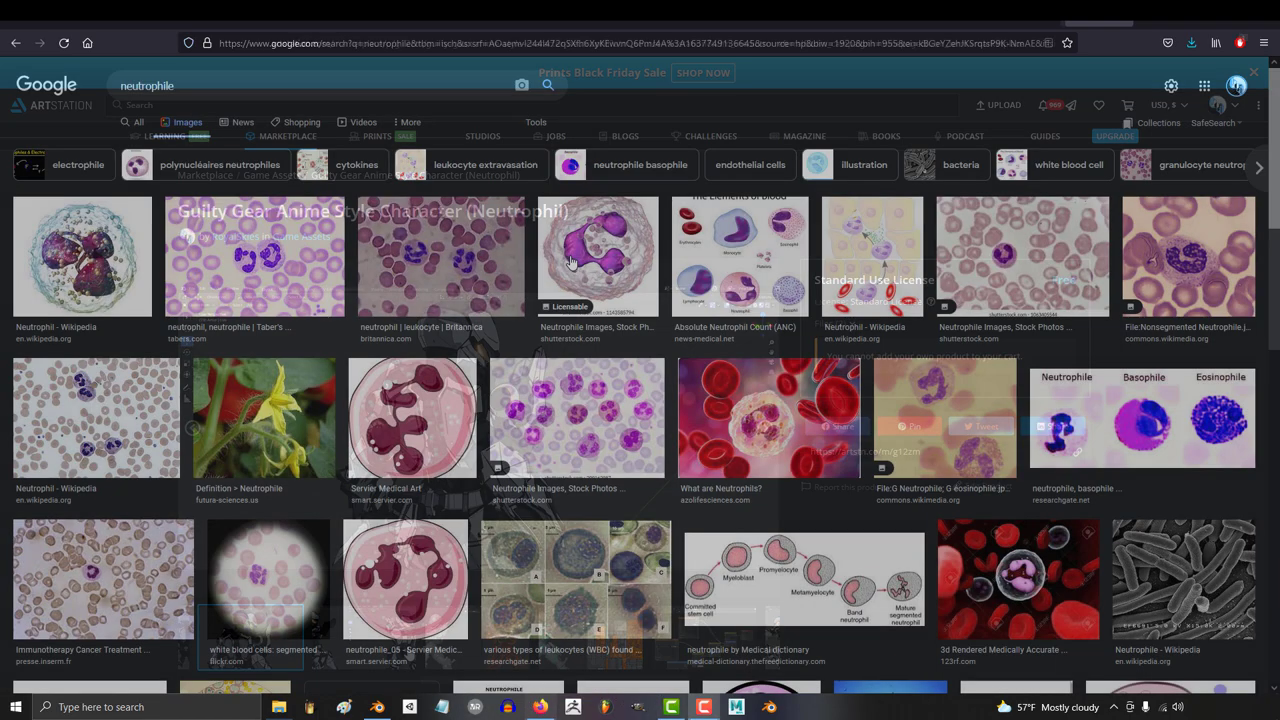
Browse the Google Images results for "neutrophile" and preview several of the pictures.
{"action": "left_click", "coordinate": [570, 262]}
{"action": "scroll", "coordinate": [450, 450], "scroll_direction": "down", "scroll_amount": 3}
{"action": "left_click", "coordinate": [513, 533]}
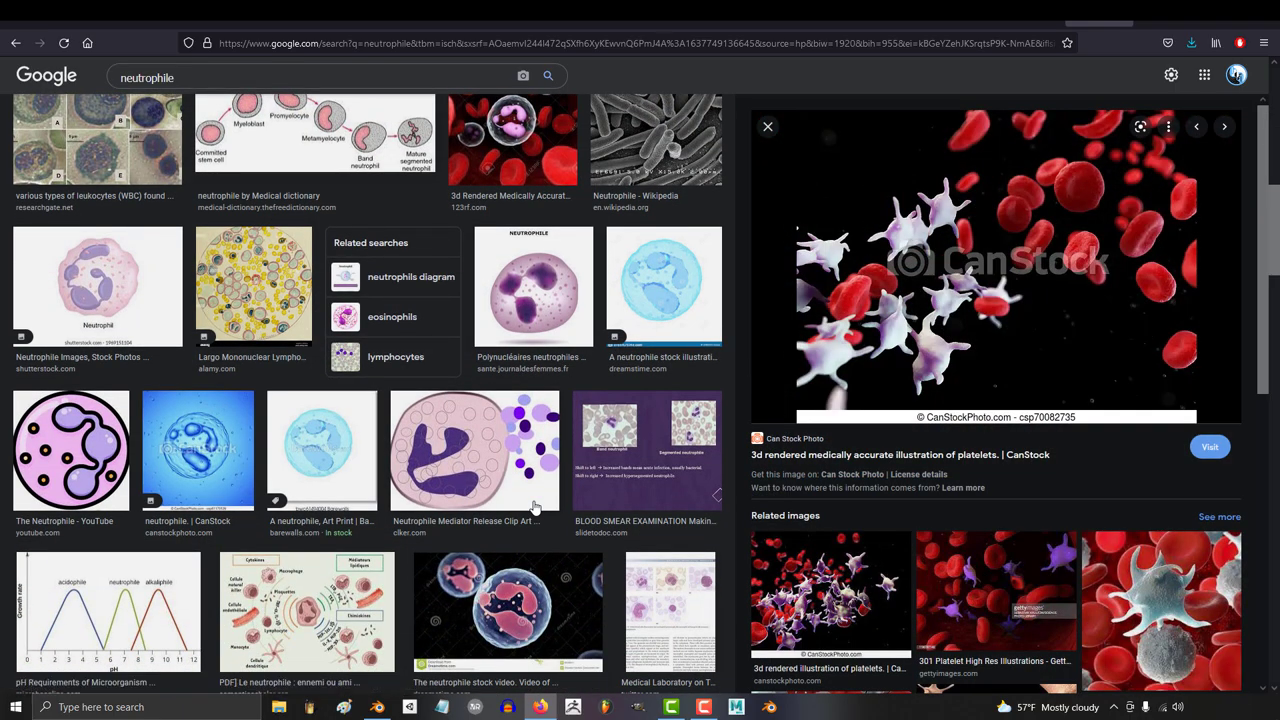
{"action": "scroll", "coordinate": [535, 508], "scroll_direction": "down", "scroll_amount": 3}
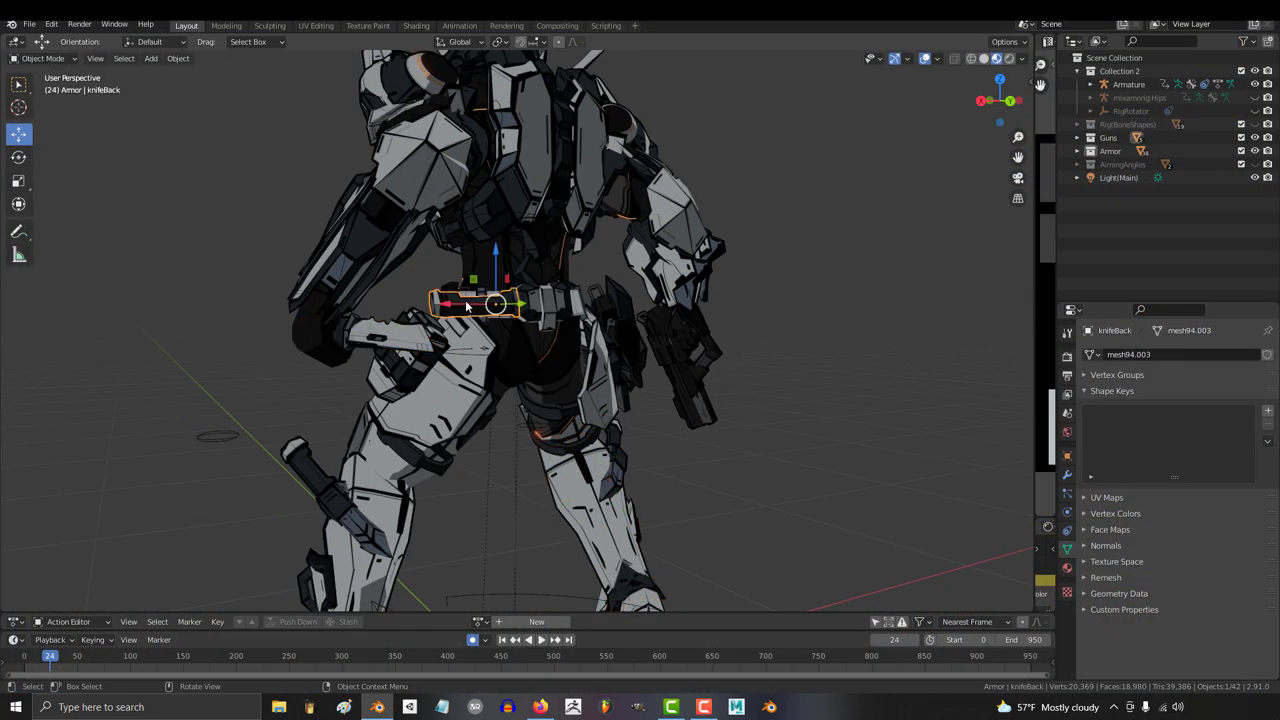
Switch to Blender, select the knife strapped to the character's lower leg and view the model from another angle.
{"action": "left_click", "coordinate": [312, 478]}
{"action": "middle_click_drag", "start_coordinate": [664, 437], "coordinate": [550, 338]}
In Firefox, scroll the ArtStation portfolio and view the Neutrophil gallery images of the wireframe, UV layout, shader nodes and texture maps.
{"action": "scroll", "coordinate": [492, 229], "scroll_direction": "down", "scroll_amount": 5}
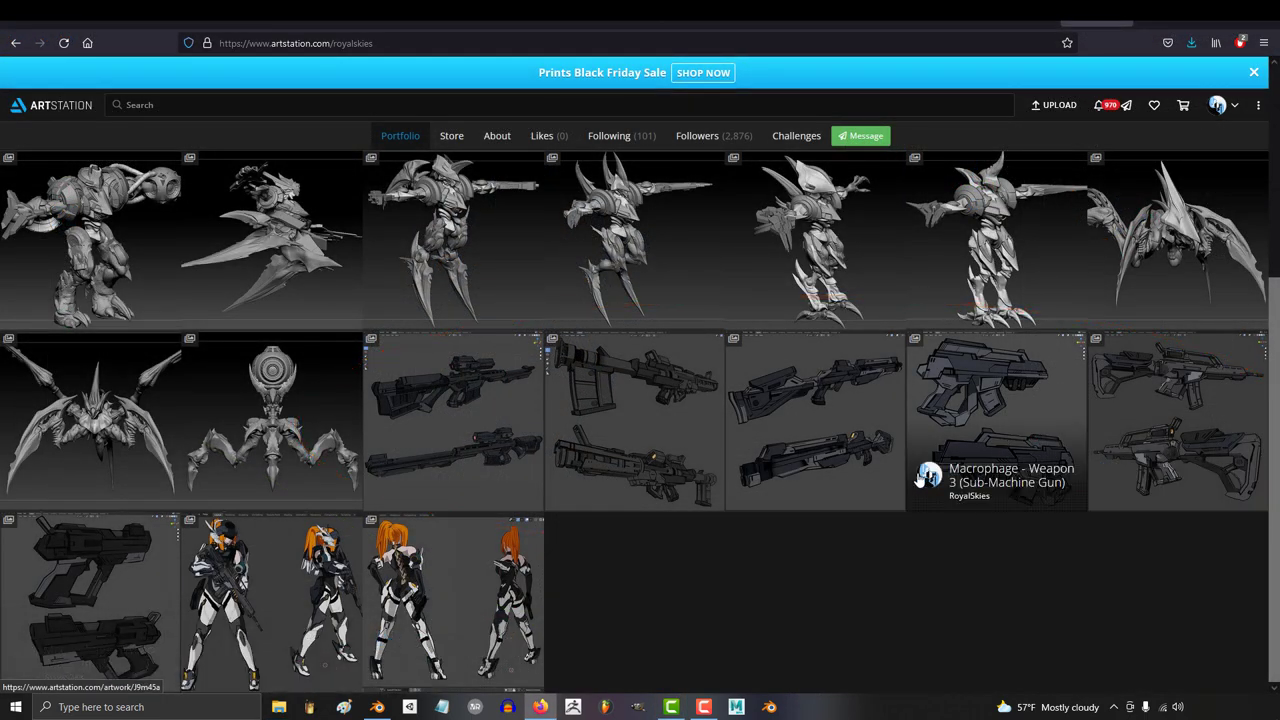
{"action": "left_click", "coordinate": [375, 640]}
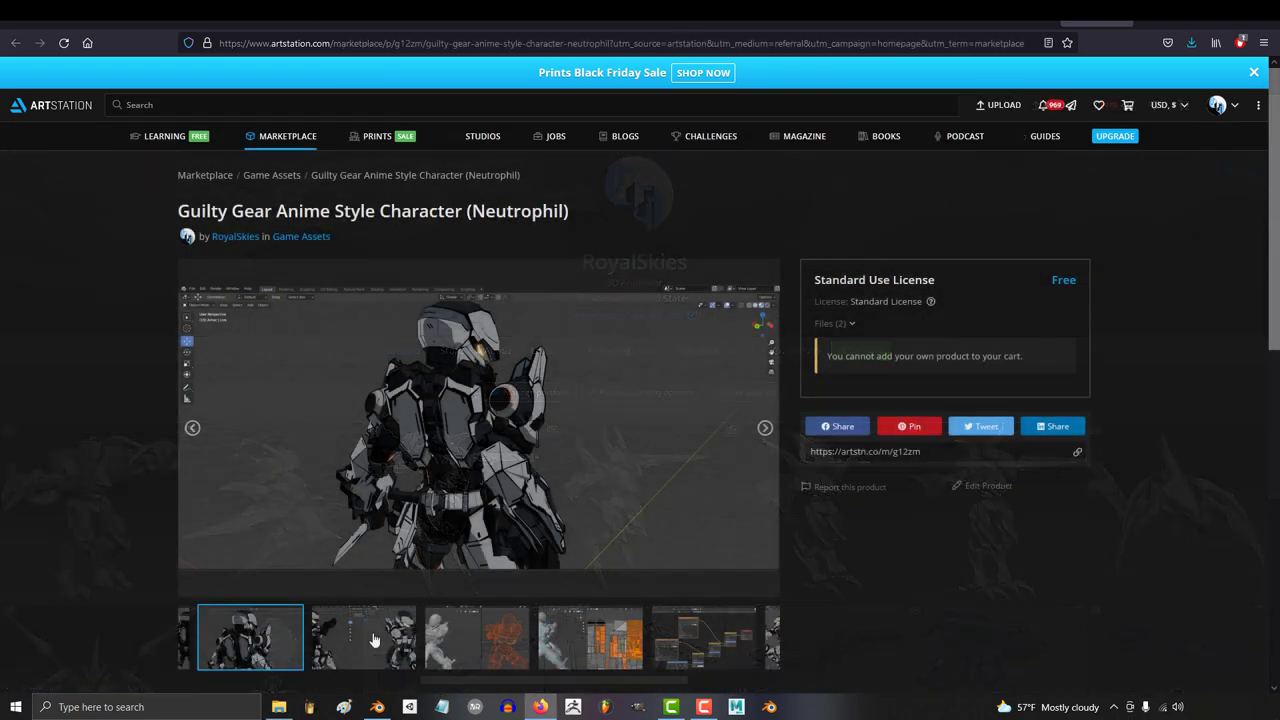
{"action": "left_click", "coordinate": [375, 640]}
{"action": "left_click", "coordinate": [484, 648]}
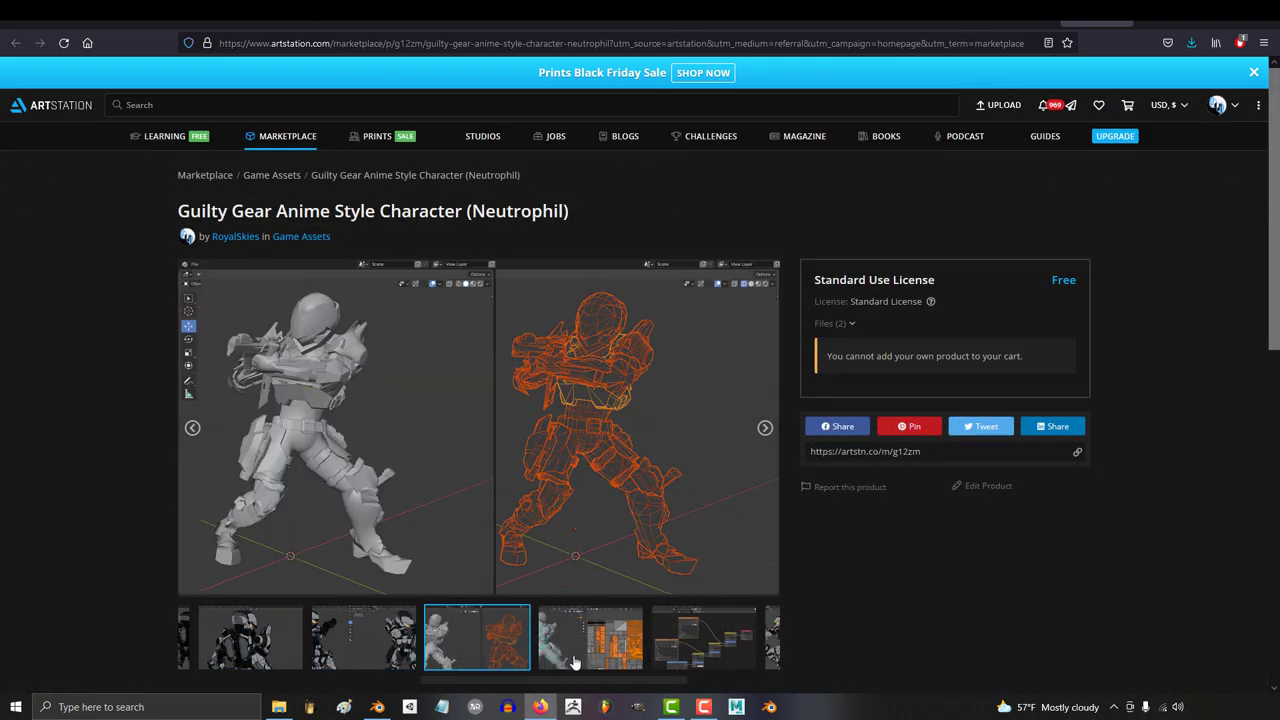
{"action": "left_click", "coordinate": [603, 645]}
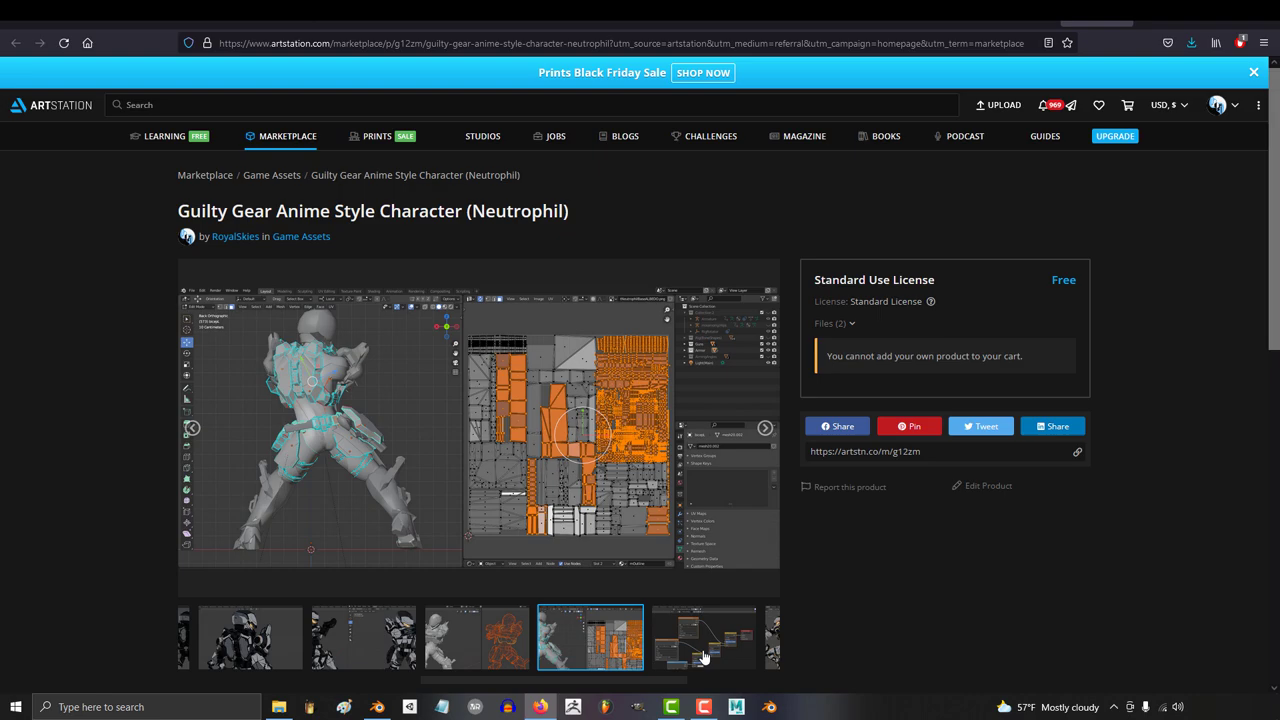
{"action": "left_click", "coordinate": [707, 647]}
{"action": "left_click_drag", "start_coordinate": [632, 686], "coordinate": [722, 689]}
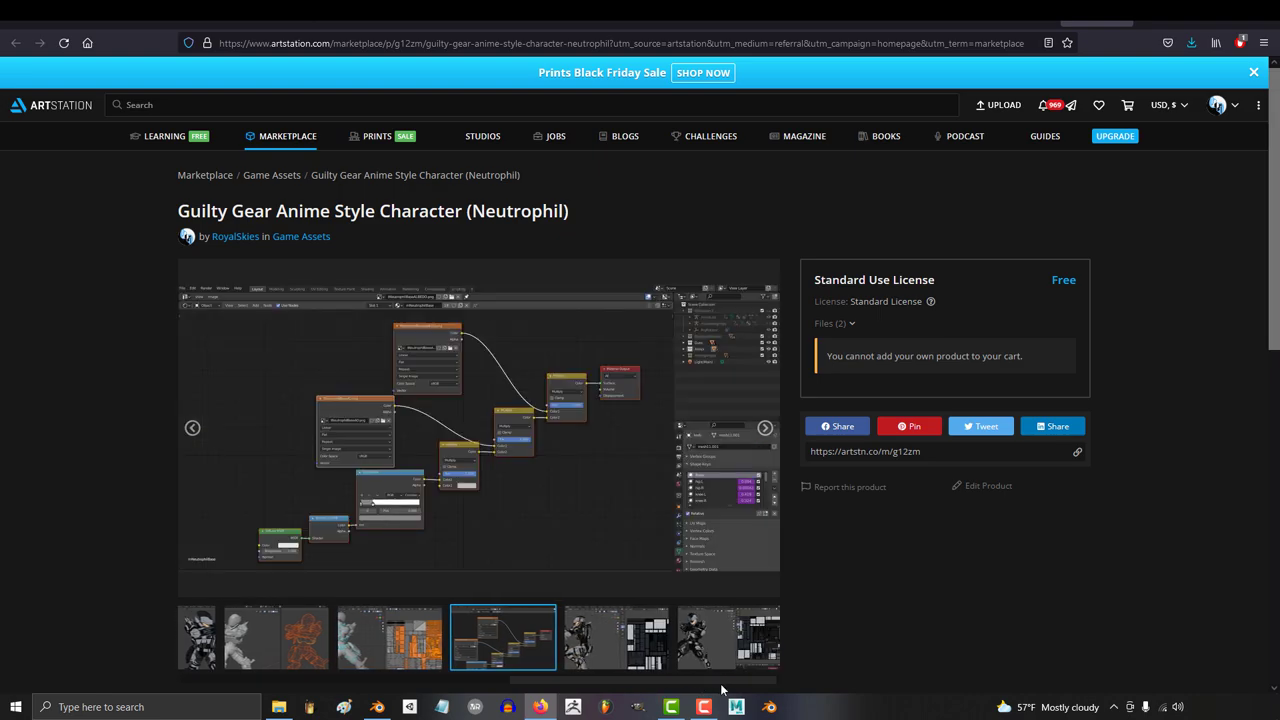
{"action": "left_click", "coordinate": [608, 650]}
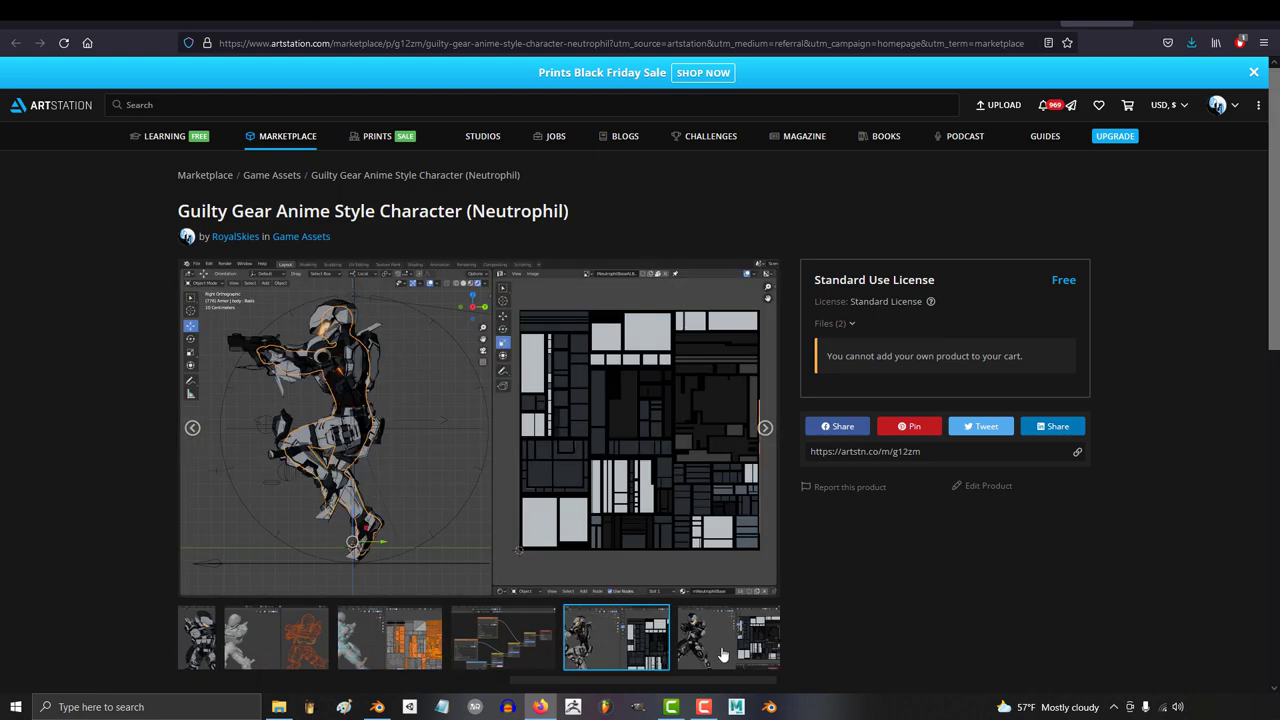
{"action": "left_click", "coordinate": [722, 654]}
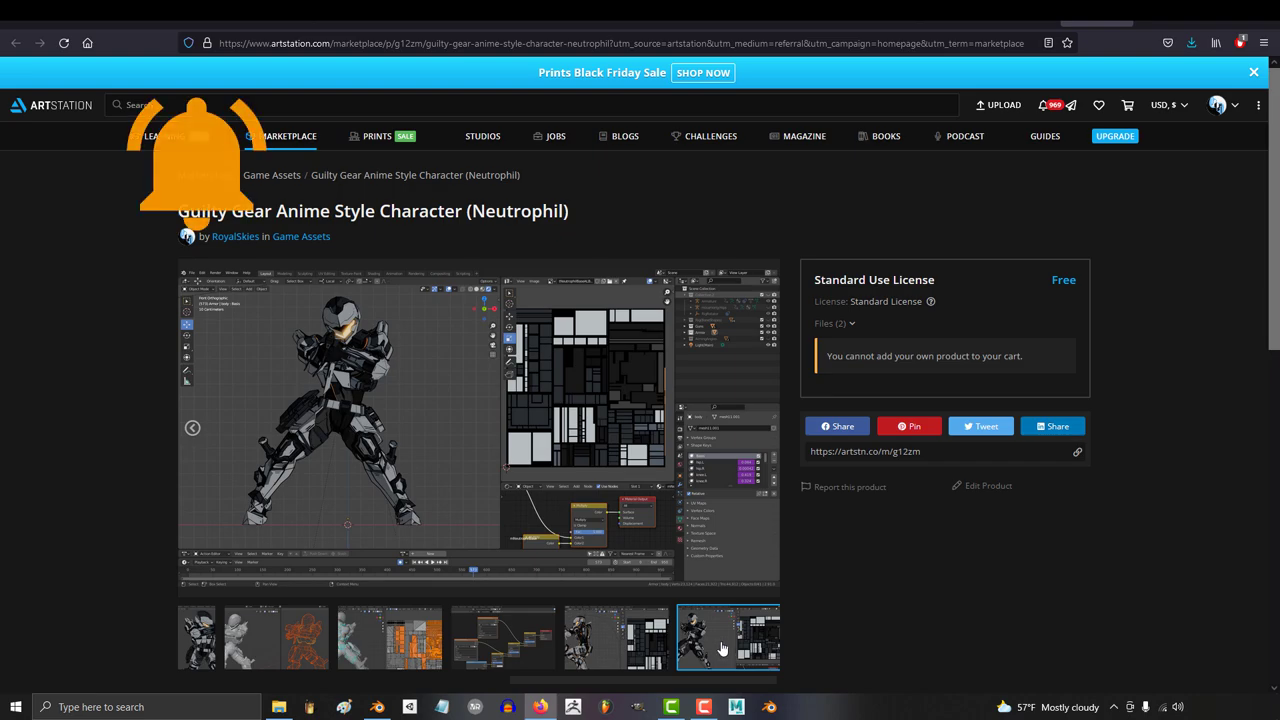
Return to the start of the Neutrophil gallery and view the gun-aiming close-up and the first image.
{"action": "left_click_drag", "start_coordinate": [670, 683], "coordinate": [230, 660]}
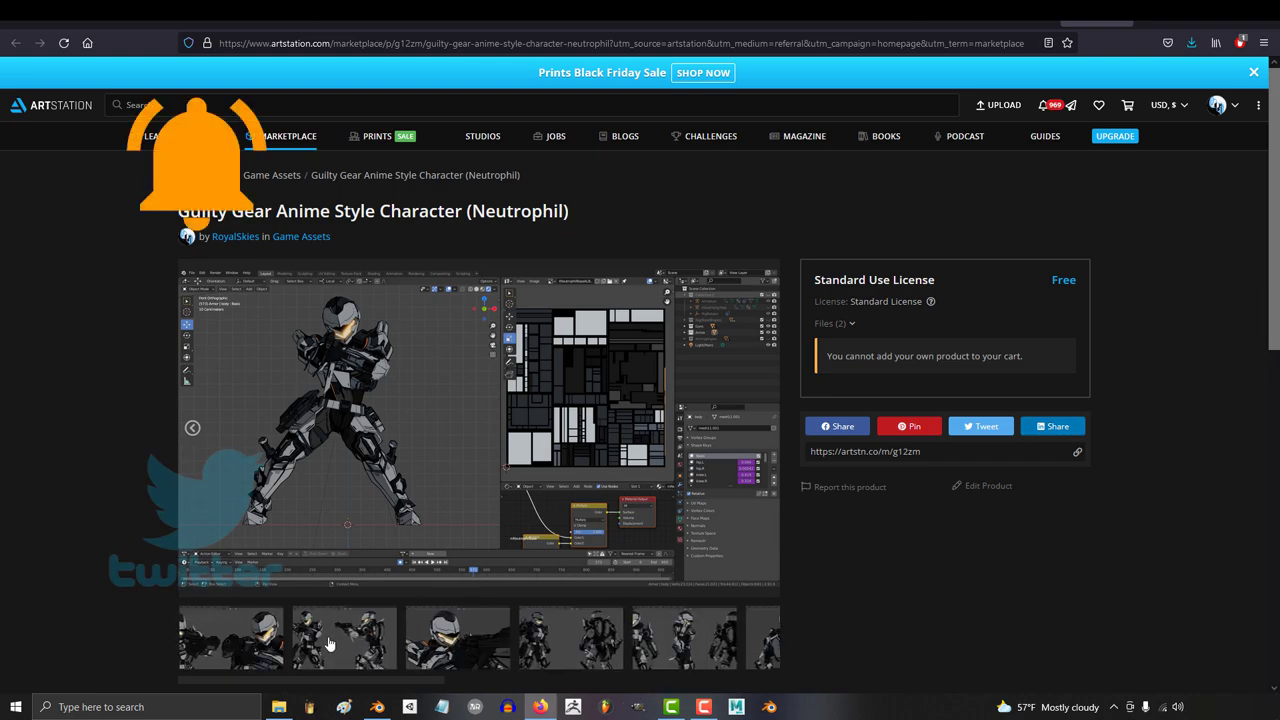
{"action": "left_click", "coordinate": [487, 650]}
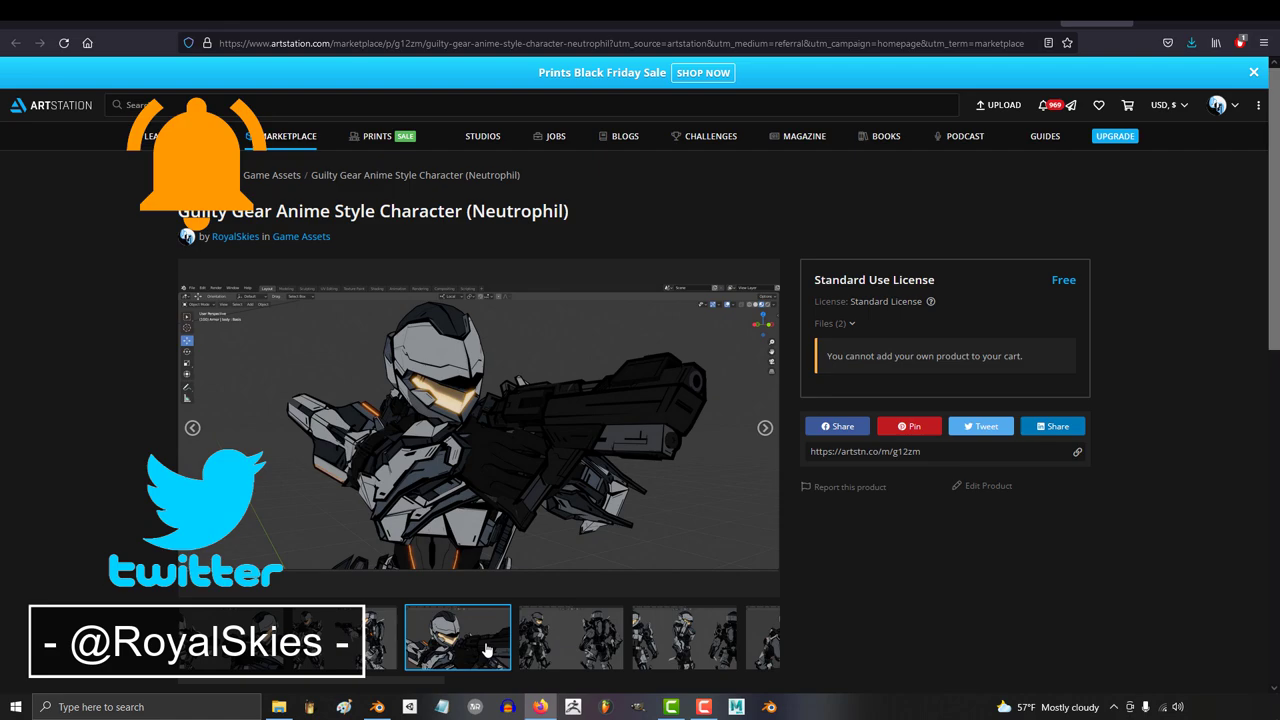
{"action": "left_click", "coordinate": [232, 640]}
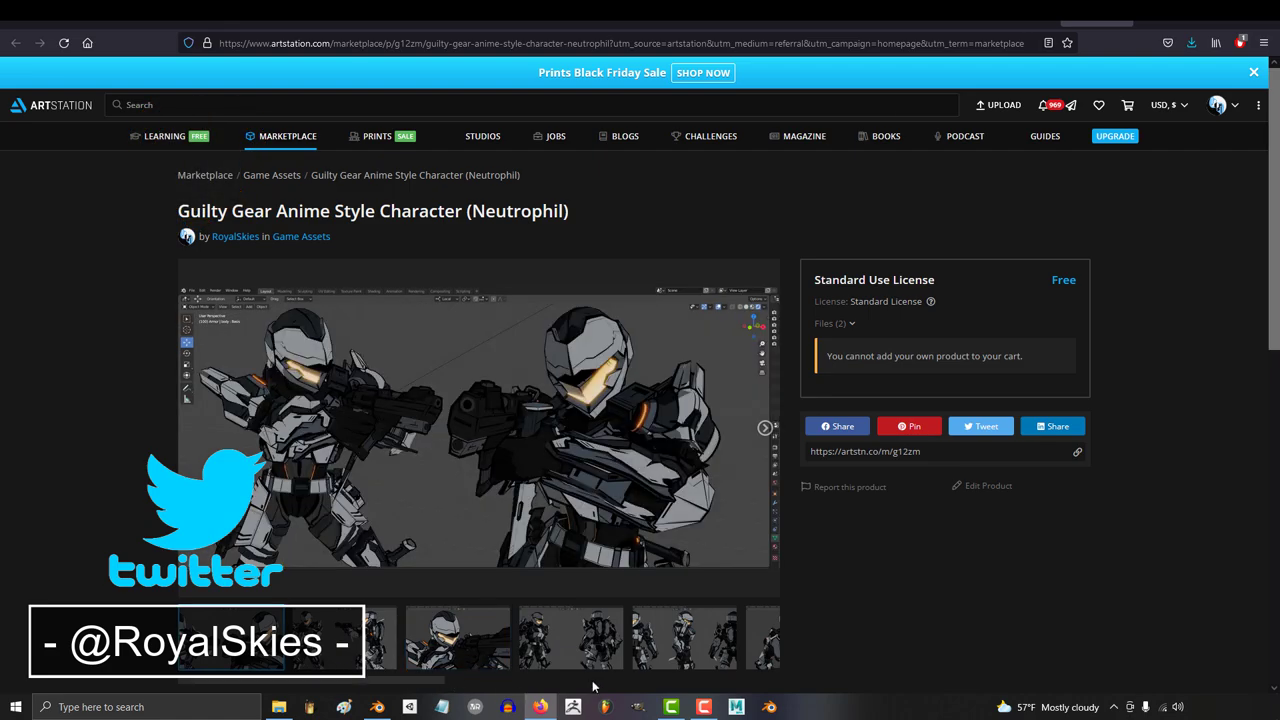